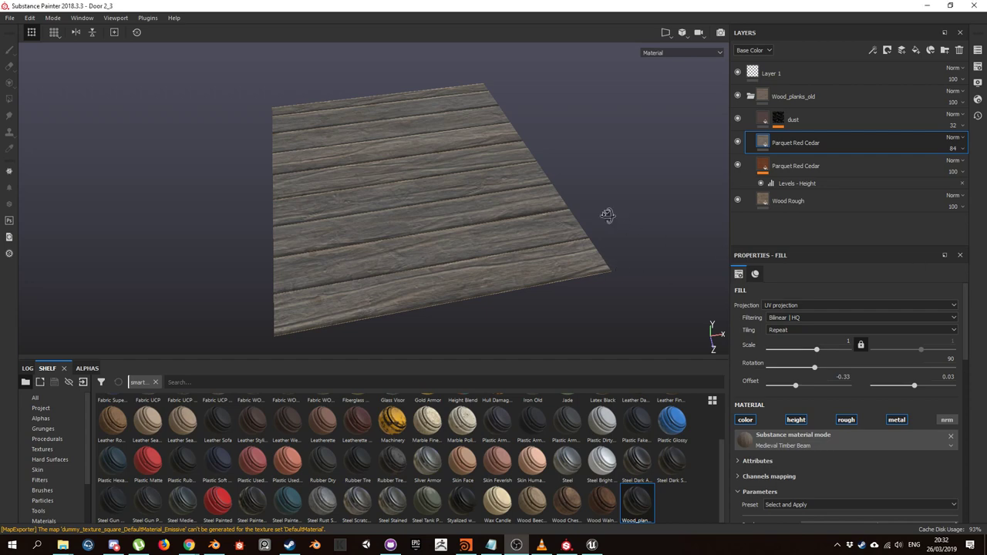
# Export the wood plank texture set as 8-bit PNG with the Unreal Engine 4 (Packed) configuration to the Textures_Export folder
pyautogui.keyDown('alt'); pyautogui.moveTo(608, 214); pyautogui.dragTo(457, 152); pyautogui.keyUp('alt')
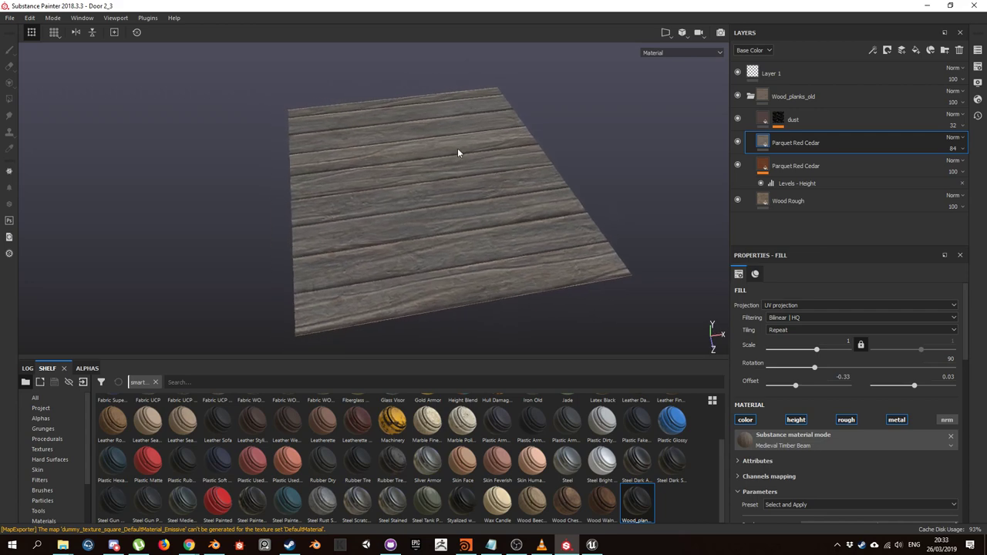
pyautogui.hotkey('ctrl', 'shift')
pyautogui.hotkey('ctrl', 'shift', 'e')
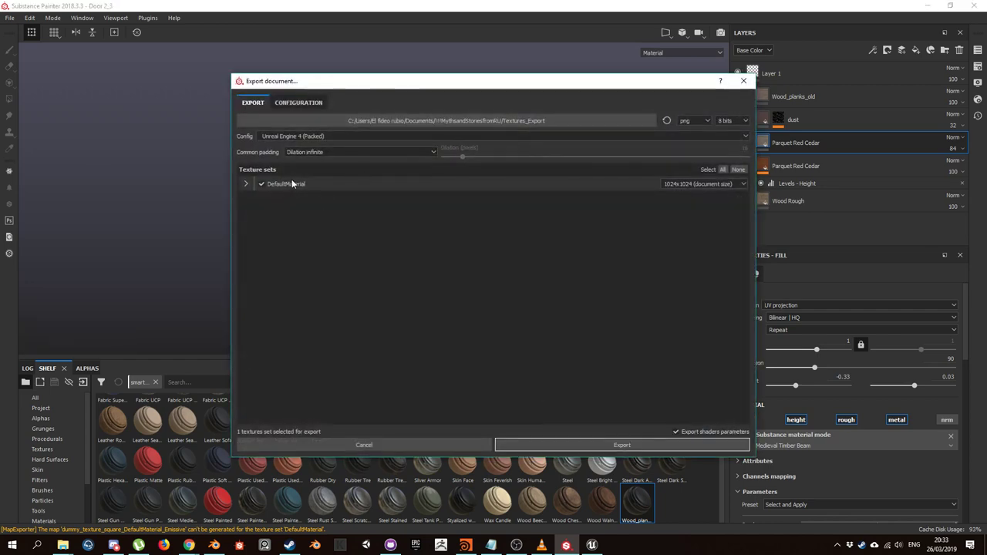
pyautogui.moveTo(348, 121); pyautogui.dragTo(549, 121)
pyautogui.click(602, 445)
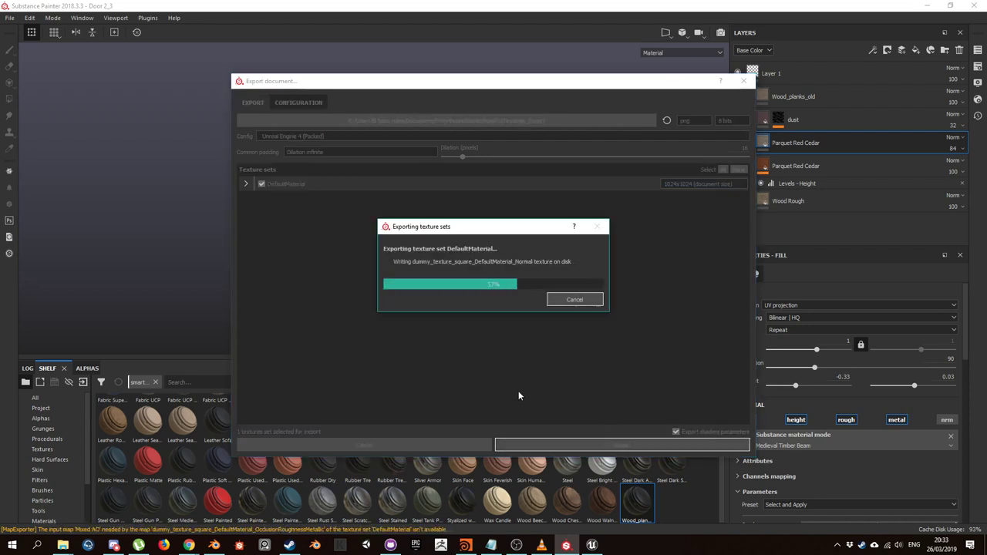
pyautogui.click(529, 281)
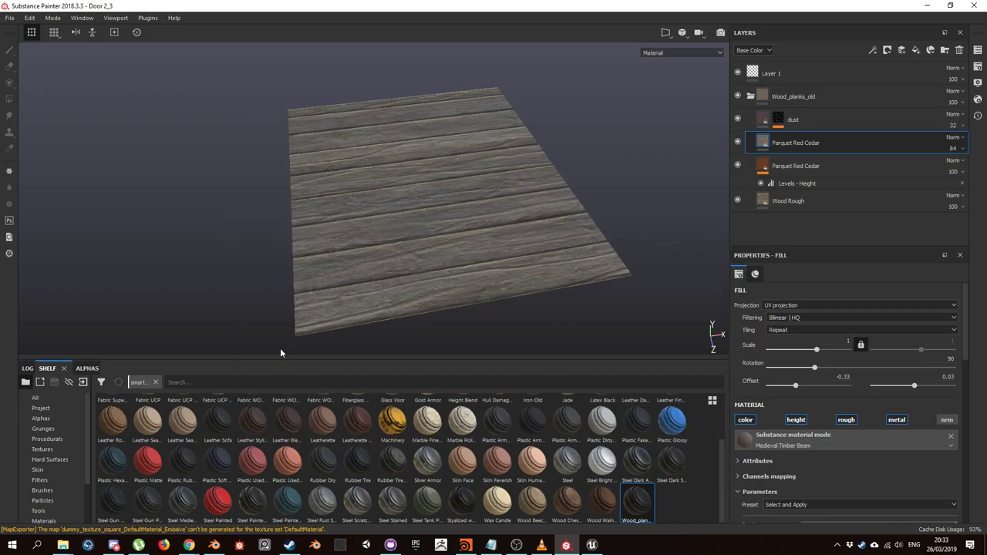
# Switch to Unreal Editor and bring up the Textures_Export folder in a smaller window beside its Content Browser
pyautogui.click(591, 545)
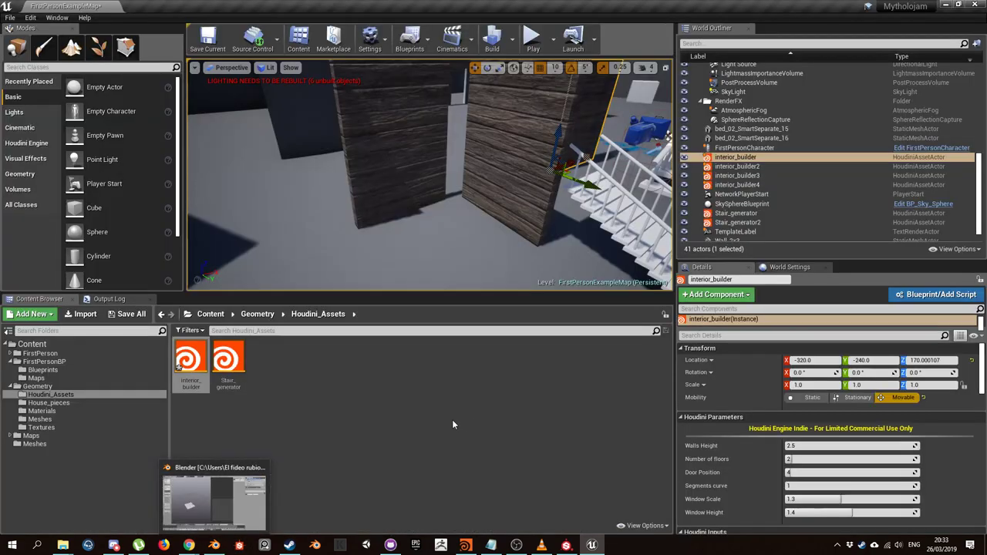
pyautogui.click(62, 545)
pyautogui.click(270, 501)
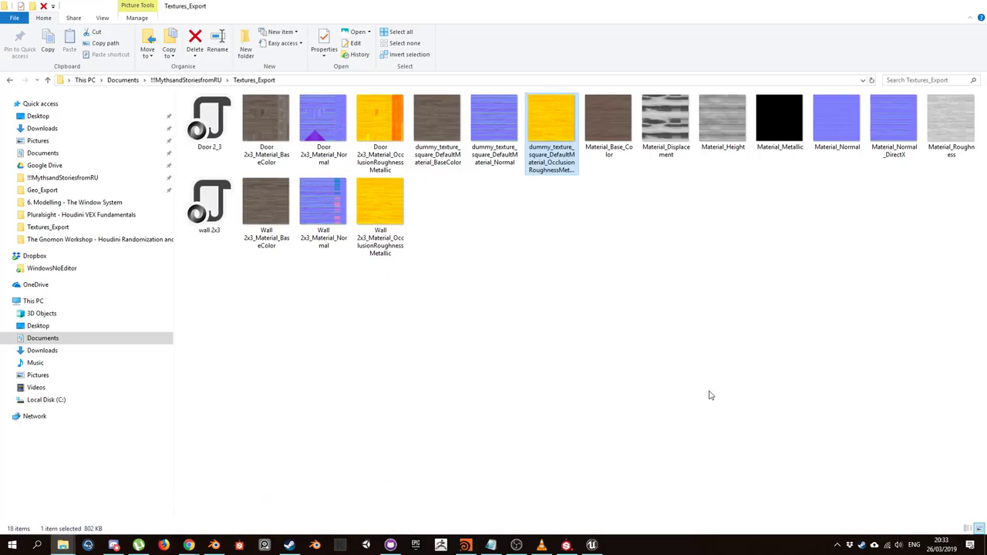
pyautogui.click(950, 6)
pyautogui.moveTo(652, 11); pyautogui.dragTo(809, 57)
# Import the dummy_texture_square BaseColor, Normal and OcclusionRoughnessMetallic textures into the Houdini_Assets folder
pyautogui.click(794, 171)
pyautogui.keyDown('shift'); pyautogui.click(898, 179); pyautogui.keyUp('shift')
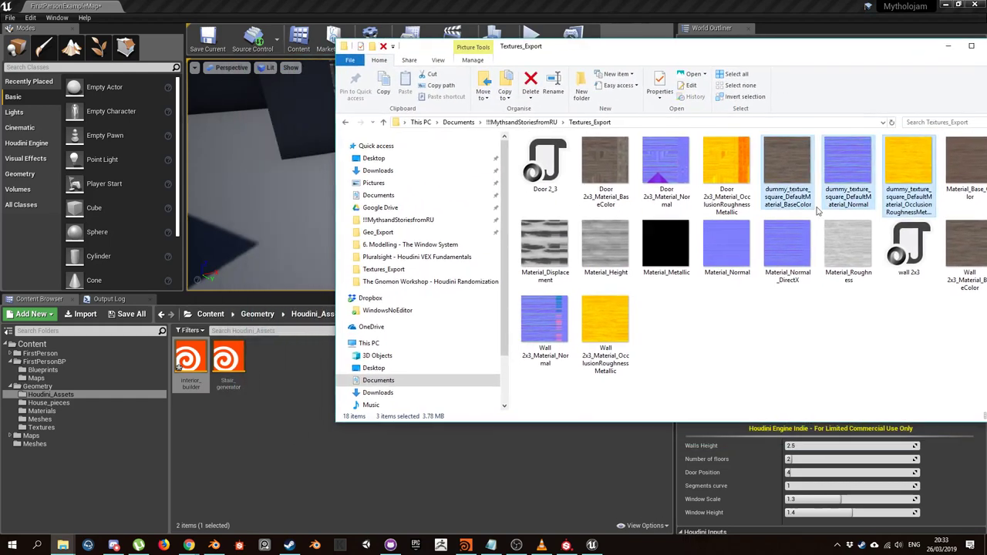
pyautogui.moveTo(794, 171); pyautogui.dragTo(301, 496)
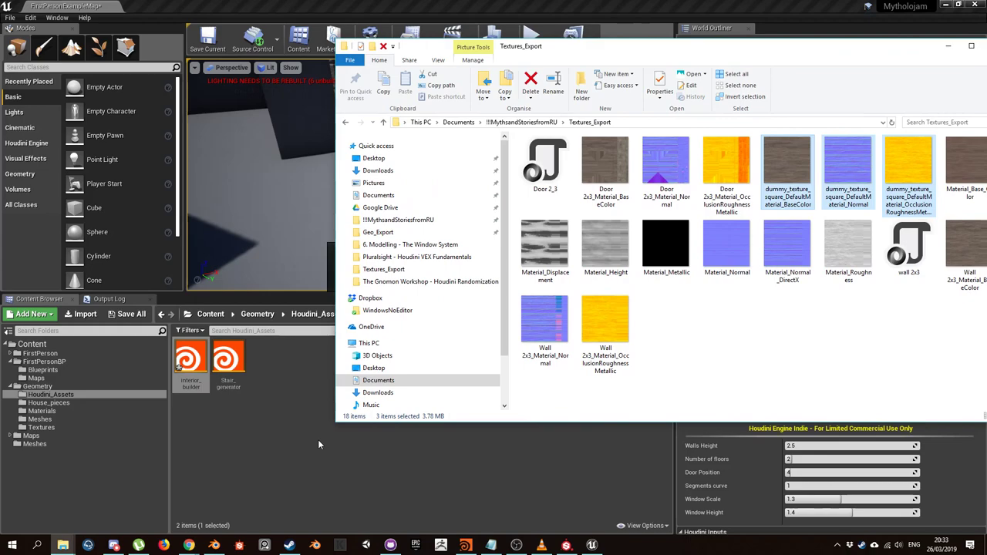
pyautogui.moveTo(678, 51); pyautogui.dragTo(986, 131)
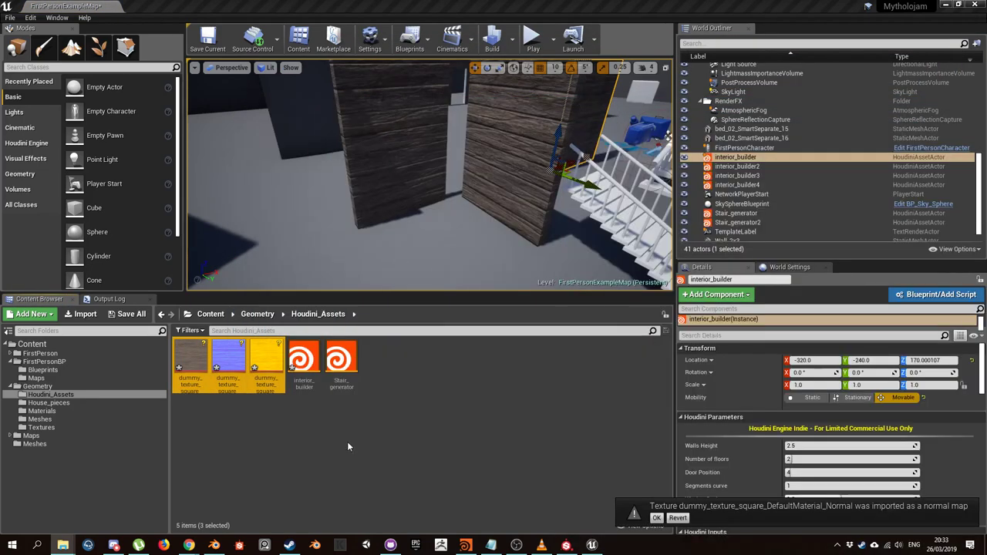
# Turn off source control for the project and deselect the imported textures
pyautogui.click(253, 39)
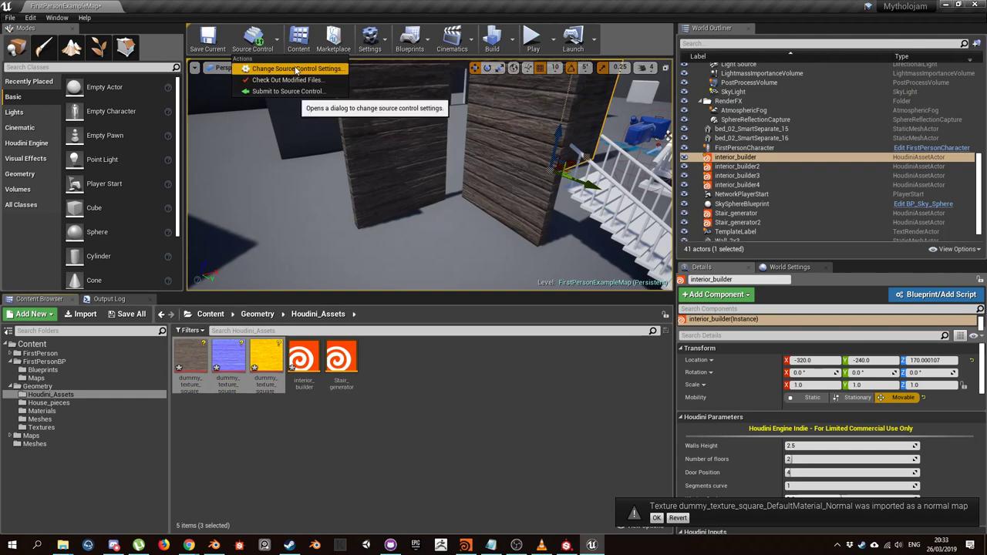
pyautogui.click(296, 69)
pyautogui.click(628, 324)
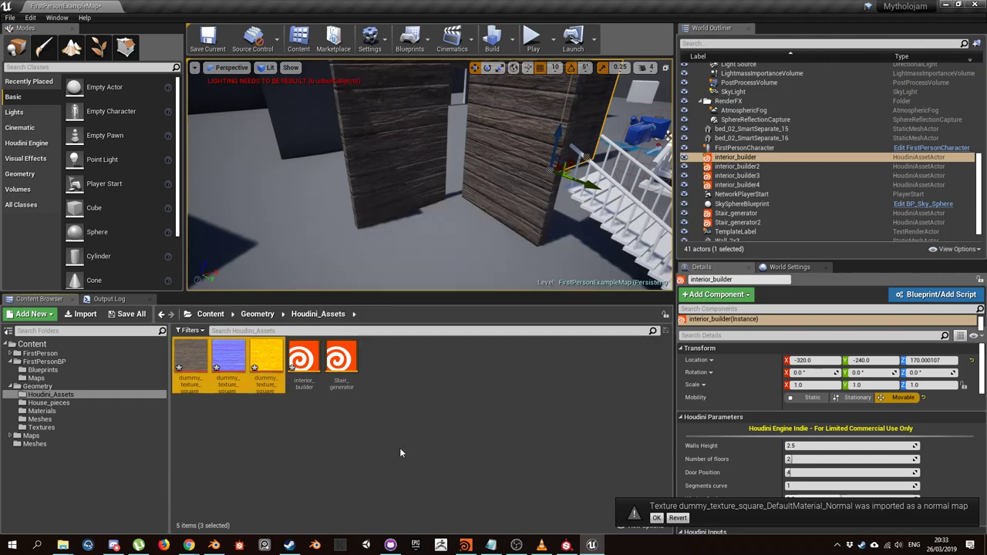
pyautogui.click(362, 431)
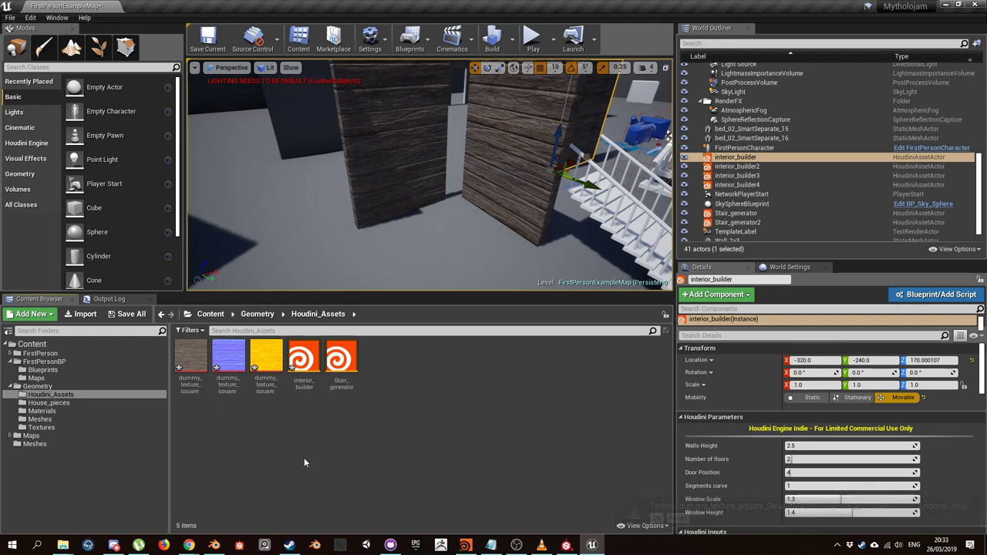
# Disable sRGB on the OcclusionRoughnessMetallic texture, save it and close its editor
pyautogui.doubleClick(262, 362)
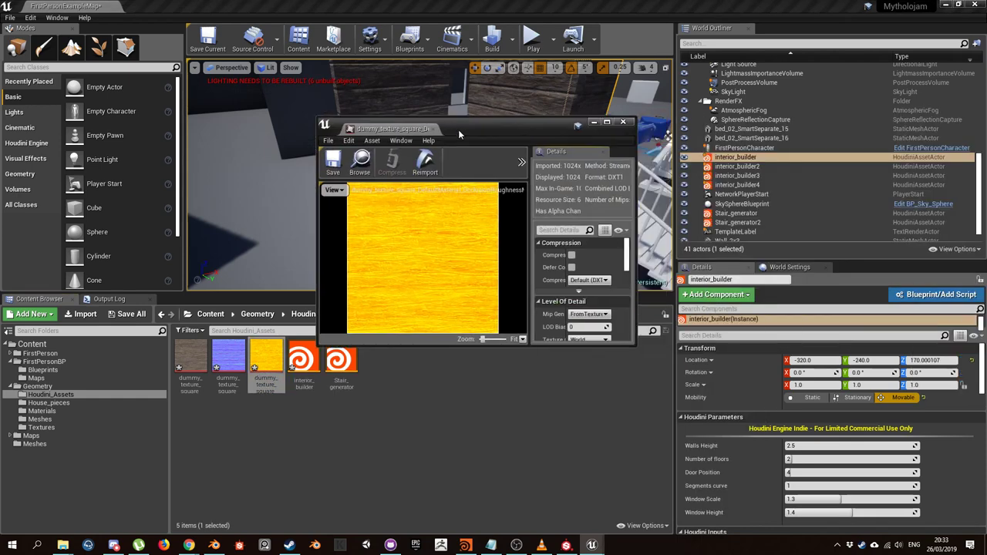
pyautogui.click(609, 121)
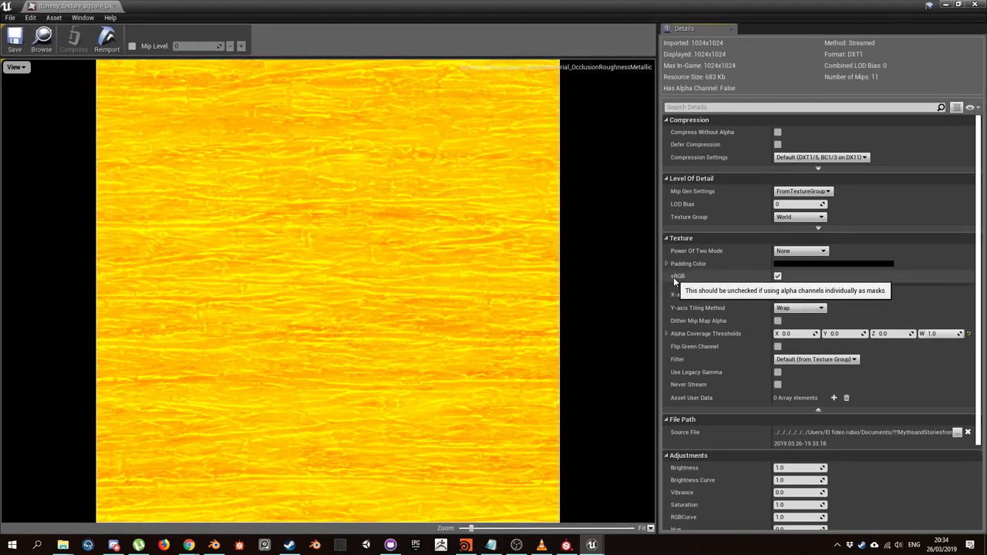
pyautogui.click(777, 276)
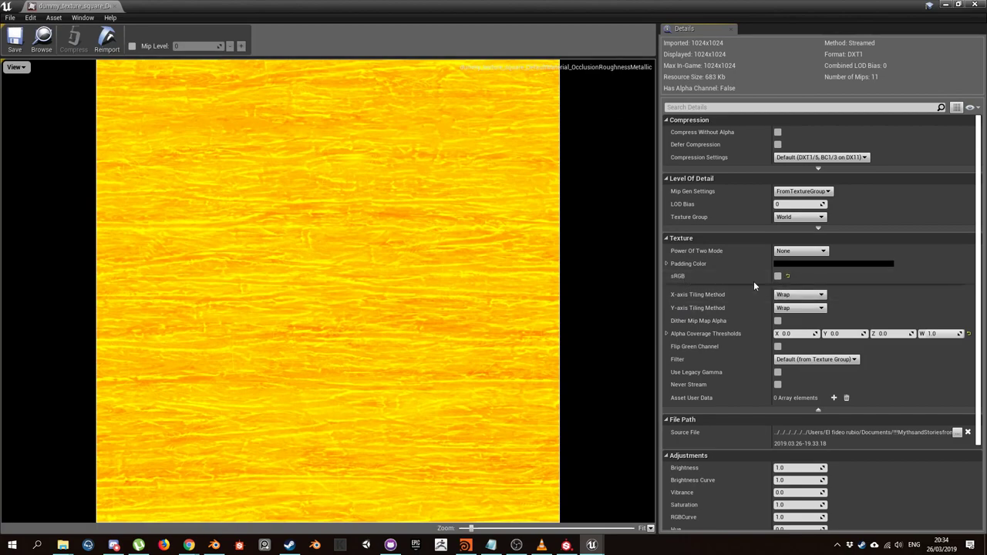
pyautogui.click(24, 47)
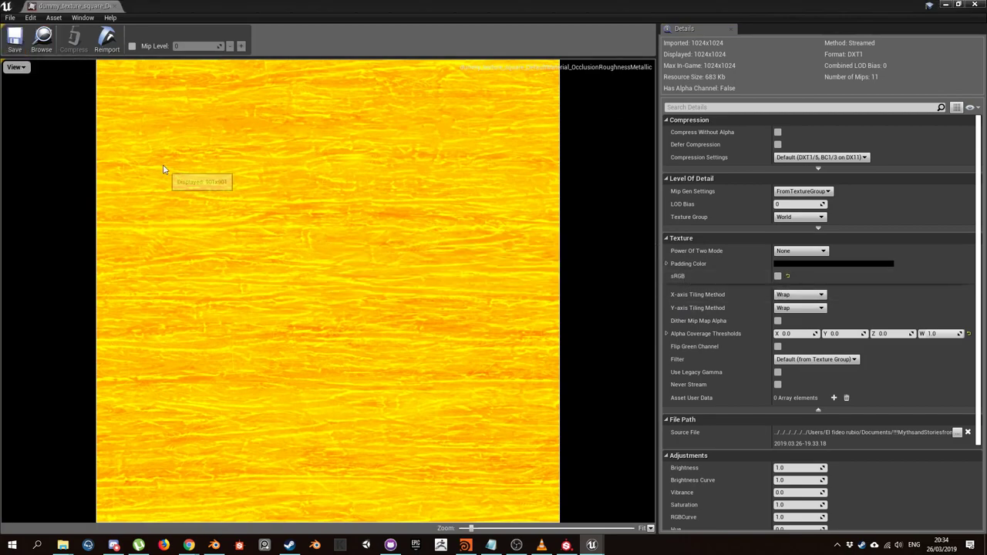
pyautogui.click(113, 6)
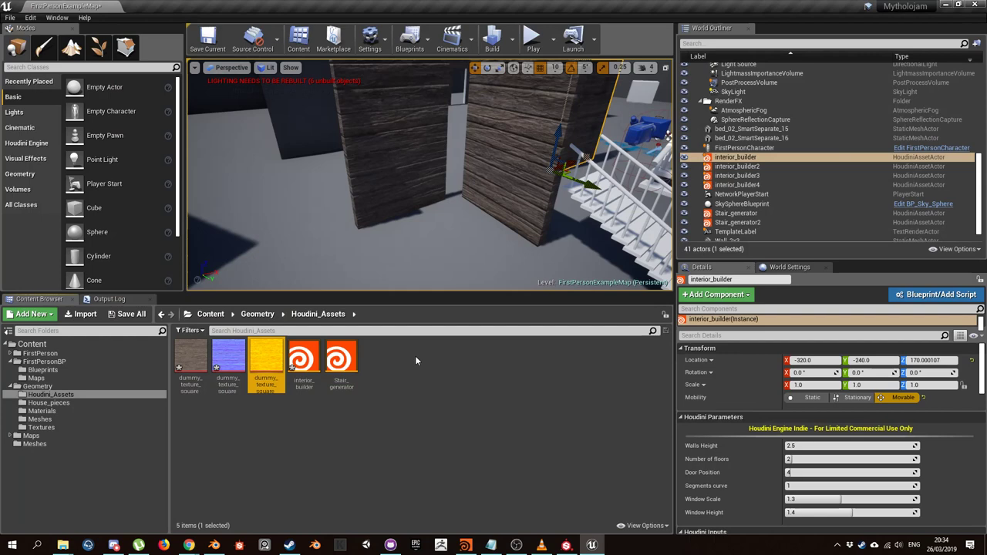
# Create a material named Mat_woodPlankDummy in Houdini_Assets and open it in the material editor
pyautogui.moveTo(258, 364)
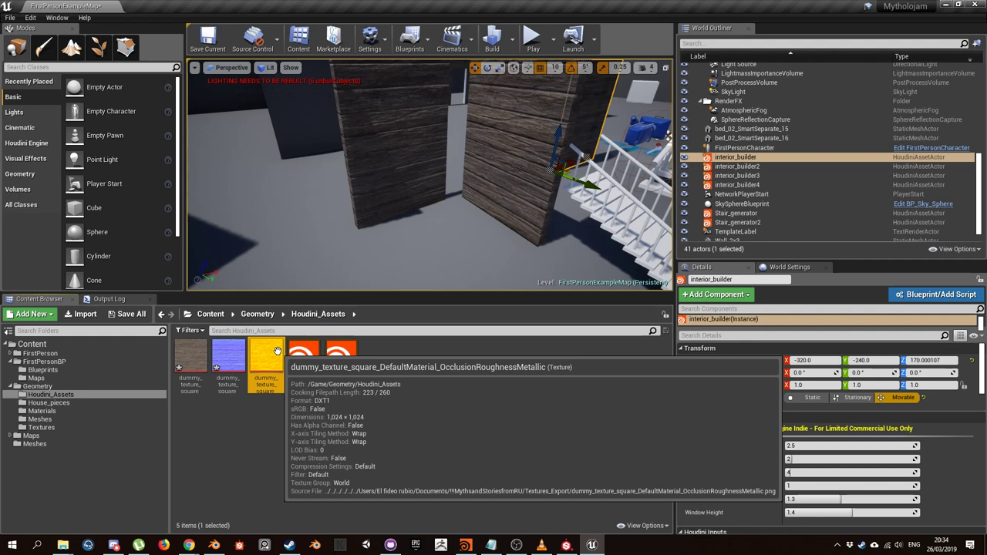
pyautogui.rightClick(364, 428)
pyautogui.click(443, 242)
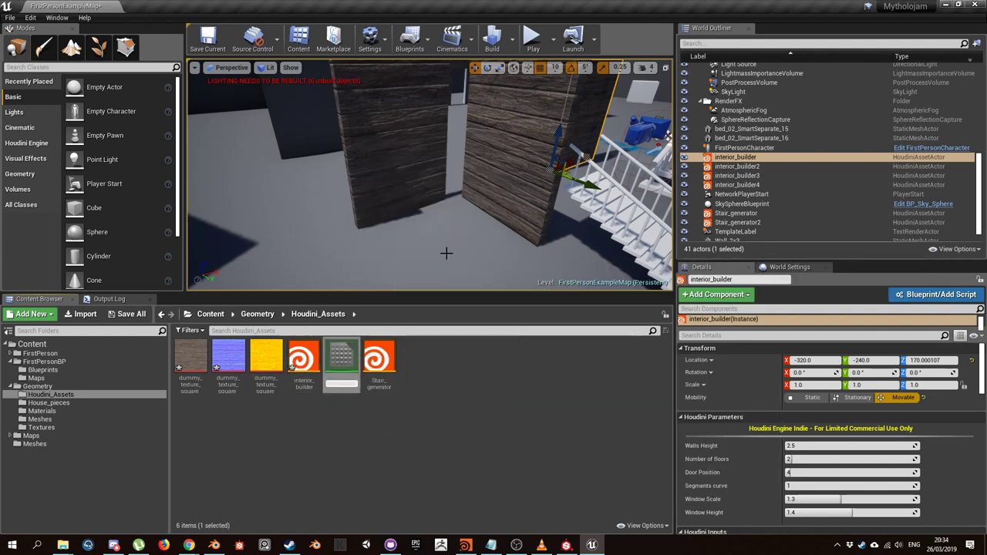
pyautogui.write('Mat_wo')
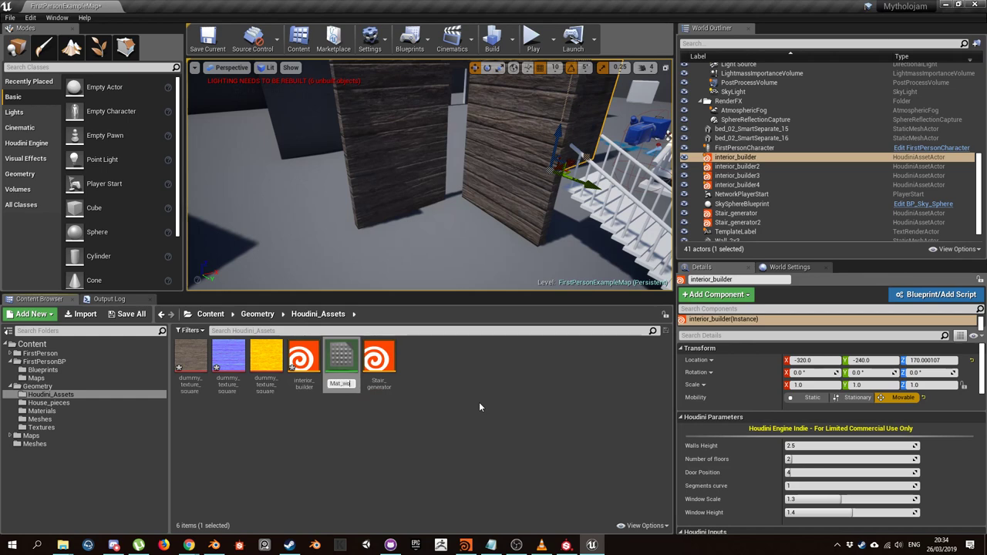
pyautogui.write('odPlank')
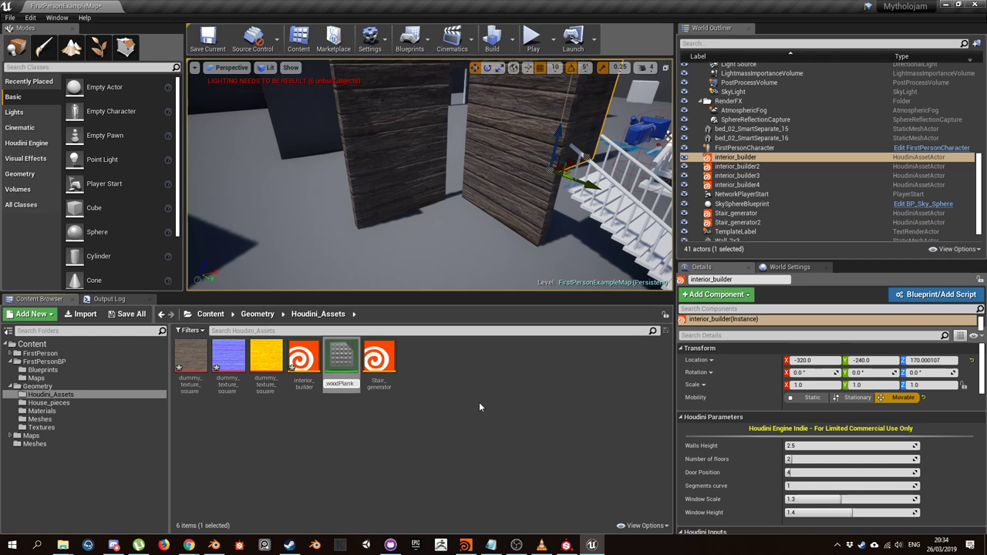
pyautogui.write('Dummy')
pyautogui.press('Return')
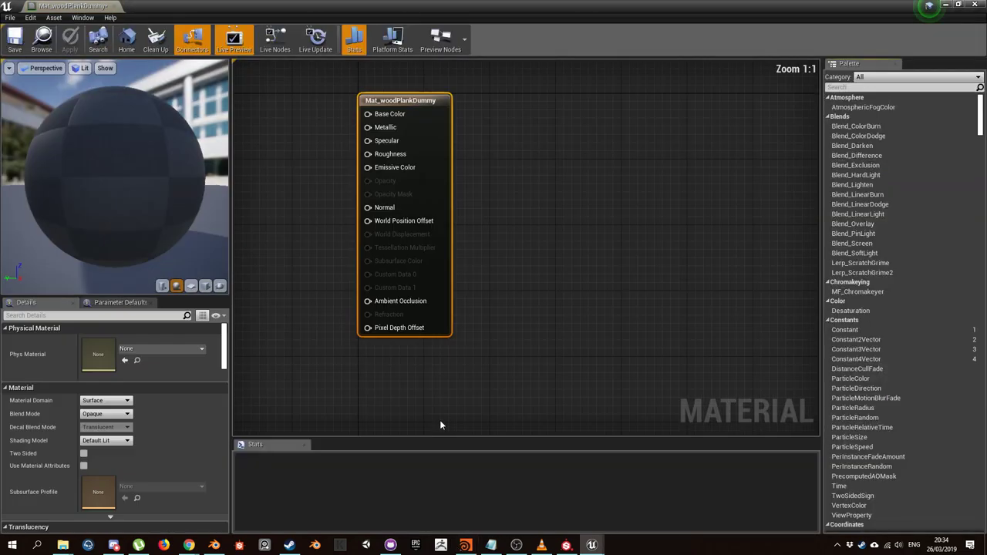
# Add the three imported dummy textures to the Mat_woodPlankDummy graph as Texture Sample nodes and enlarge the material editor
pyautogui.click(114, 7)
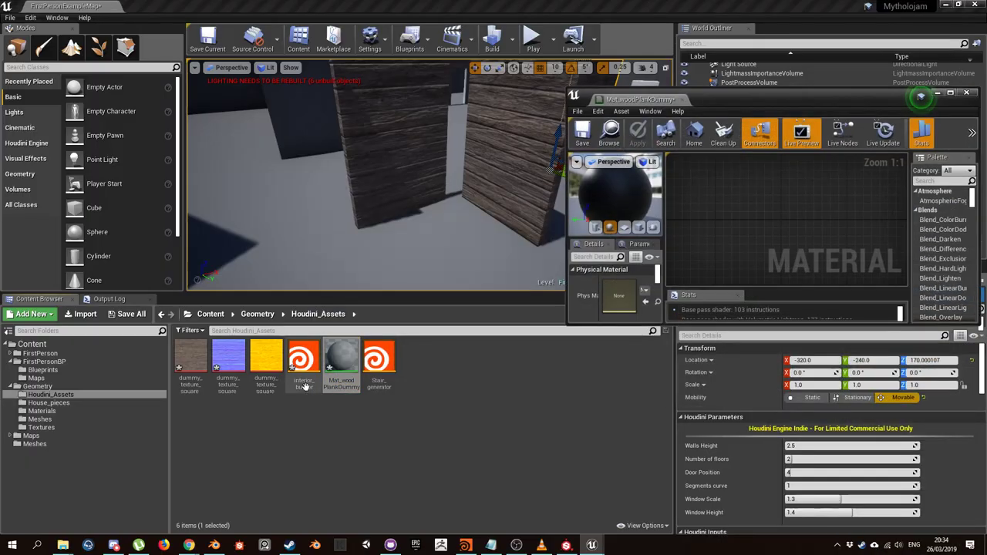
pyautogui.click(191, 358)
pyautogui.keyDown('shift'); pyautogui.click(266, 358); pyautogui.keyUp('shift')
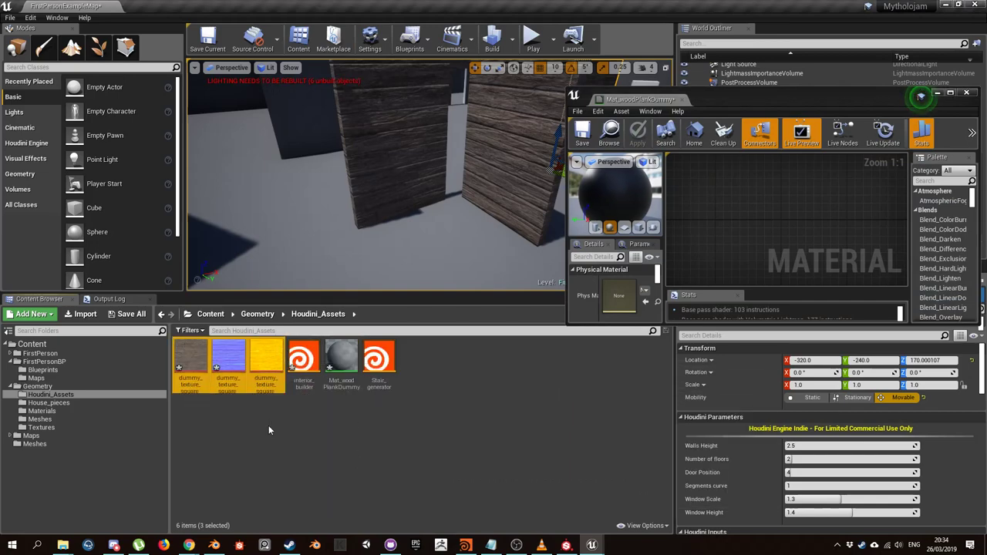
pyautogui.moveTo(266, 358); pyautogui.dragTo(763, 197)
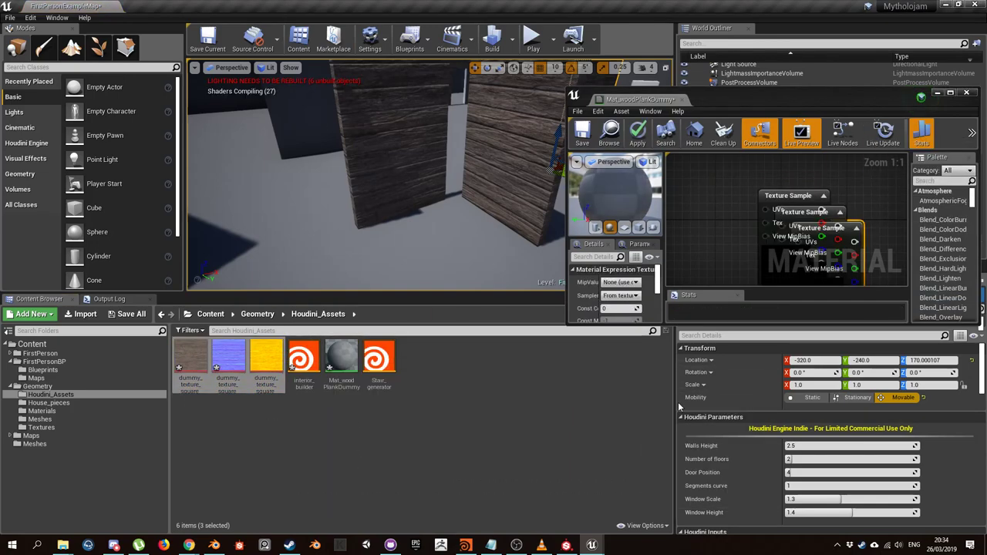
pyautogui.click(950, 93)
# Spread out the Texture Sample nodes and connect the wood colour texture to Base Color and the normal map to Normal
pyautogui.moveTo(397, 262); pyautogui.dragTo(397, 370)
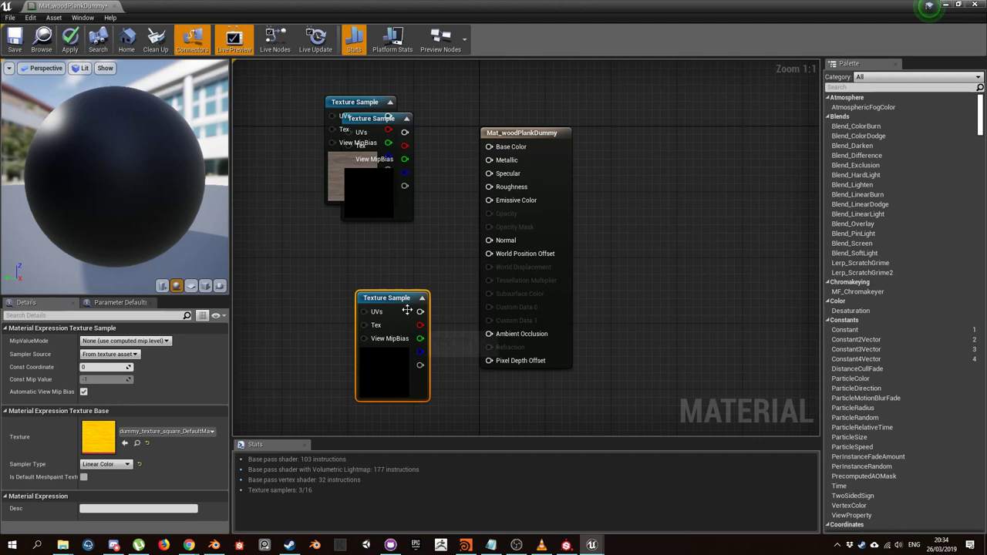
pyautogui.moveTo(371, 135); pyautogui.dragTo(296, 257)
pyautogui.moveTo(385, 116); pyautogui.dragTo(489, 146)
pyautogui.moveTo(339, 117); pyautogui.dragTo(347, 91)
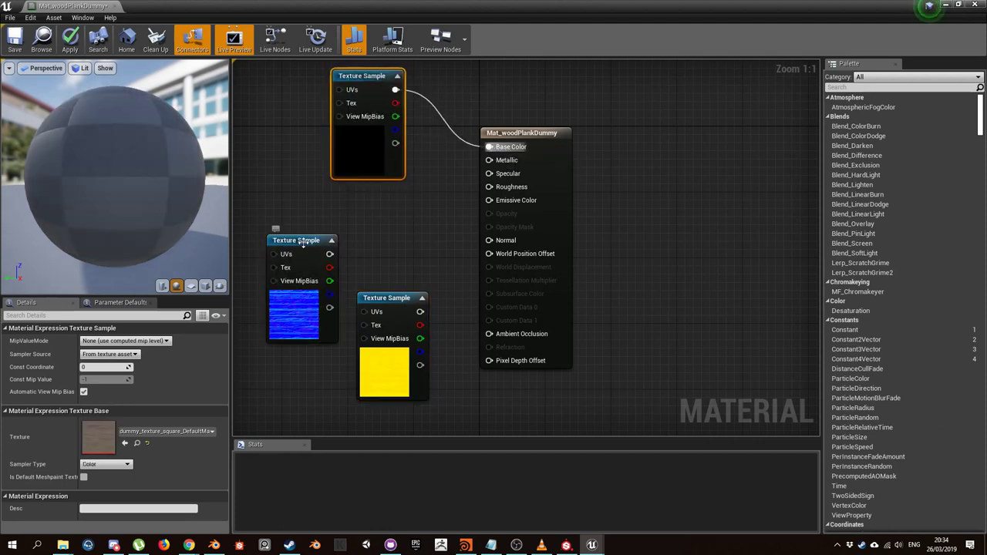
pyautogui.moveTo(300, 241); pyautogui.dragTo(489, 240)
# Connect the packed texture's red channel to Ambient Occlusion, green to Roughness and blue to Metallic, and align its node
pyautogui.moveTo(379, 298); pyautogui.dragTo(489, 334)
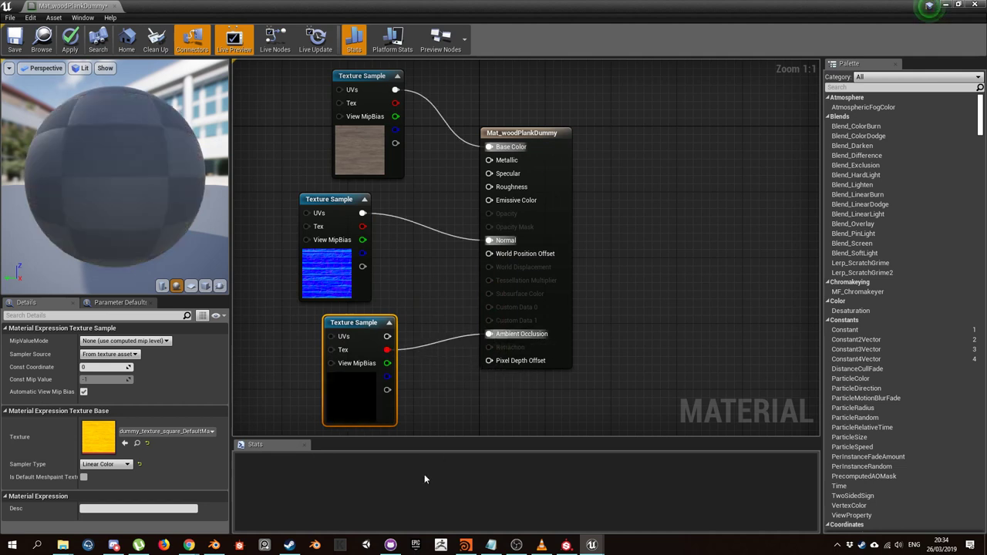
pyautogui.moveTo(387, 362); pyautogui.dragTo(489, 160)
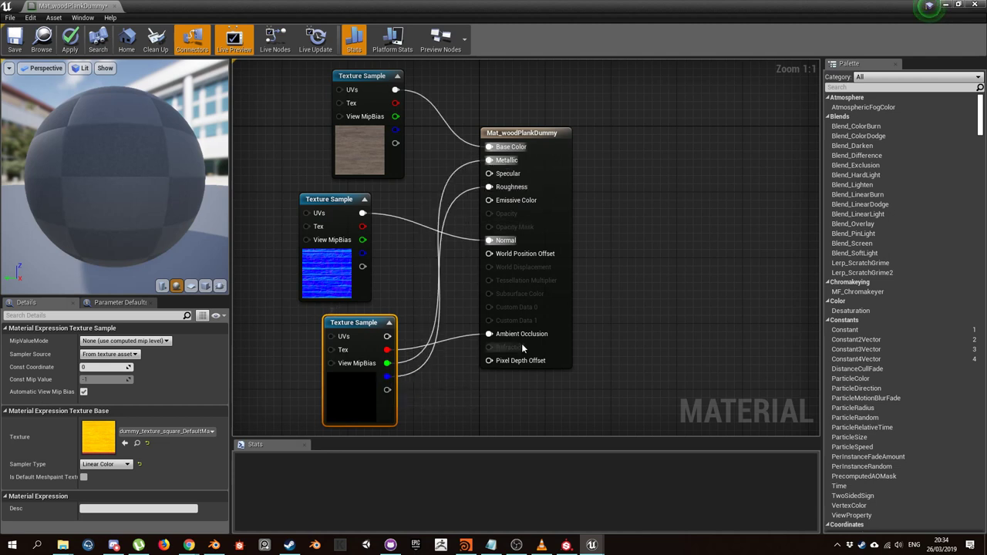
pyautogui.moveTo(355, 323); pyautogui.dragTo(338, 322)
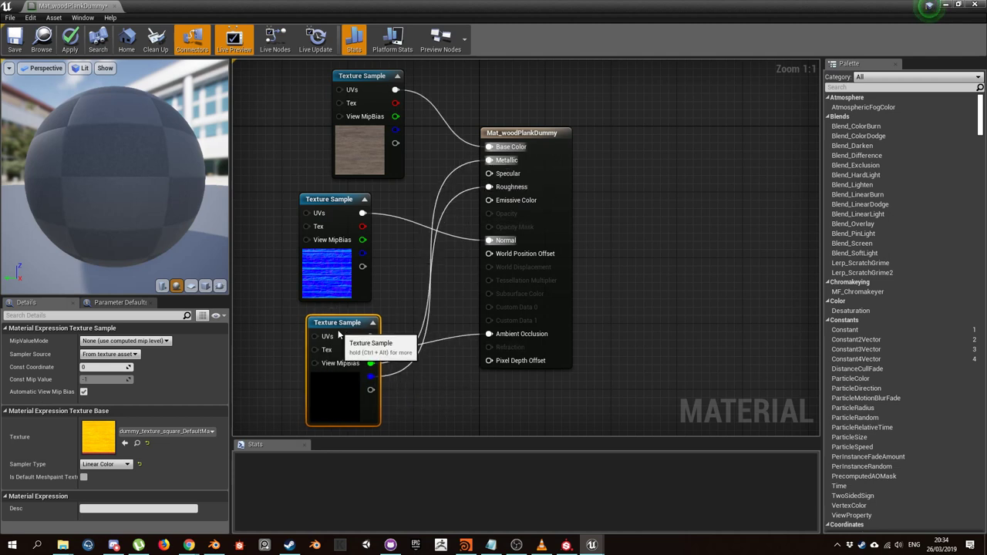
# Save the Mat_woodPlankDummy material, check it on the preview sphere and close the material editor
pyautogui.click(16, 40)
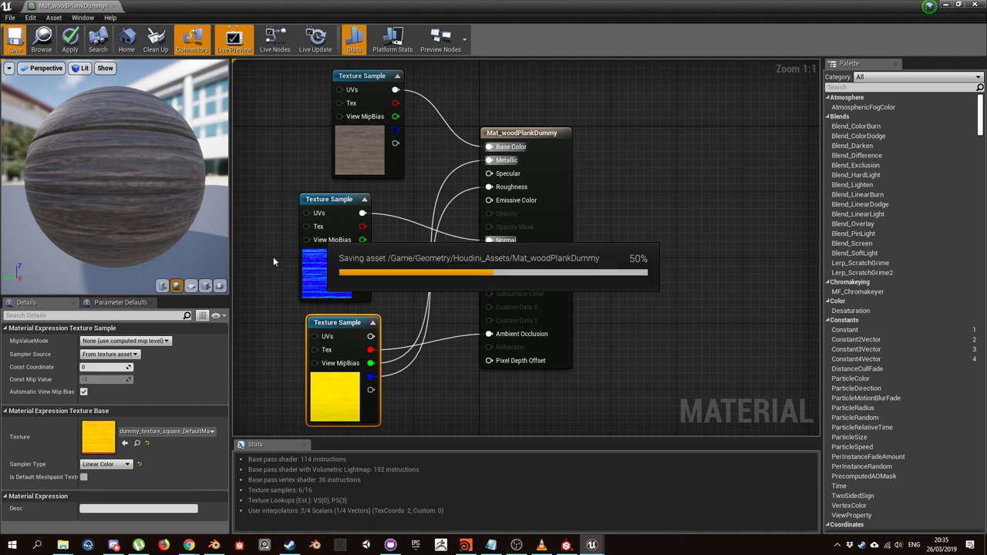
pyautogui.moveTo(91, 163); pyautogui.dragTo(166, 200)
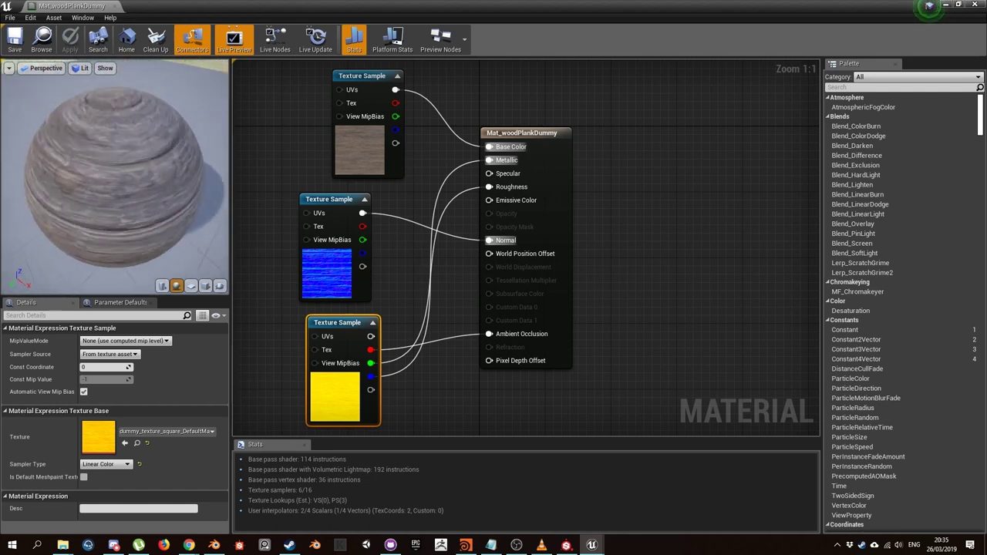
pyautogui.click(114, 6)
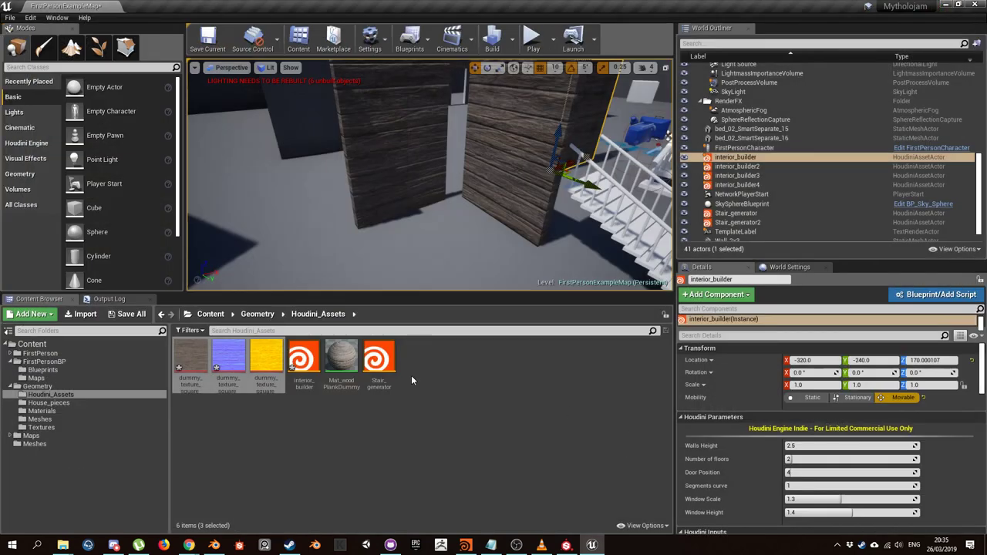
# Copy the asset reference of the Mat_woodPlankDummy material in the Houdini_Assets folder
pyautogui.click(341, 361)
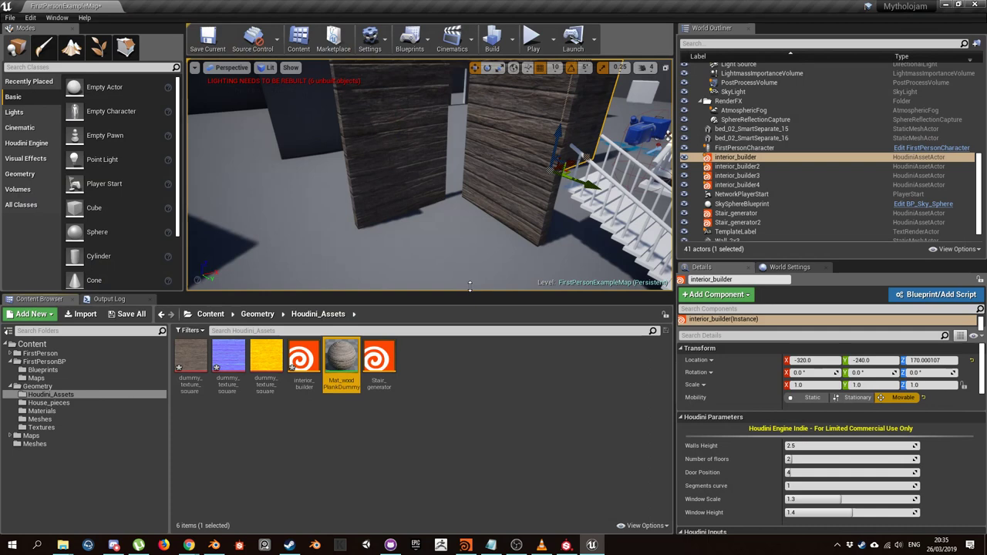
pyautogui.rightClick(342, 360)
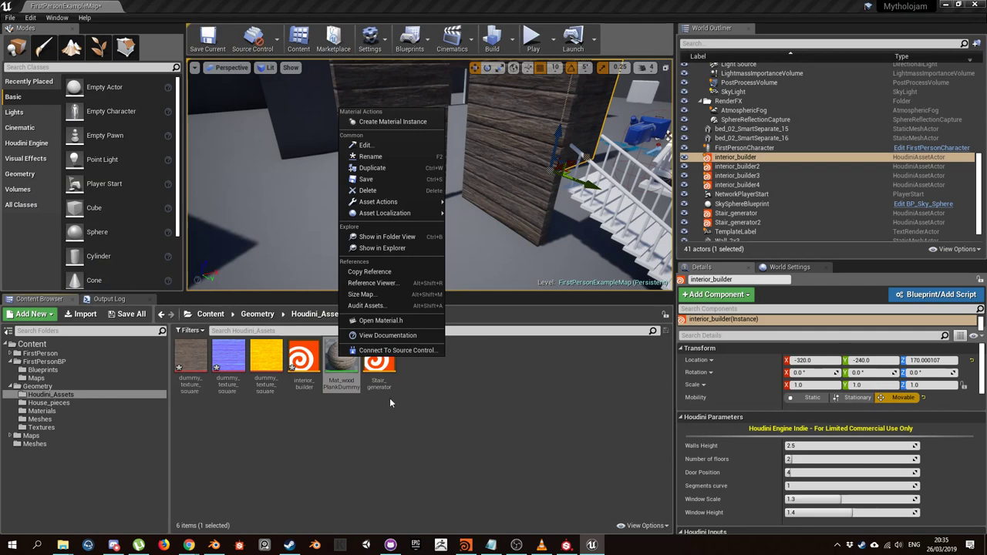
pyautogui.click(340, 378)
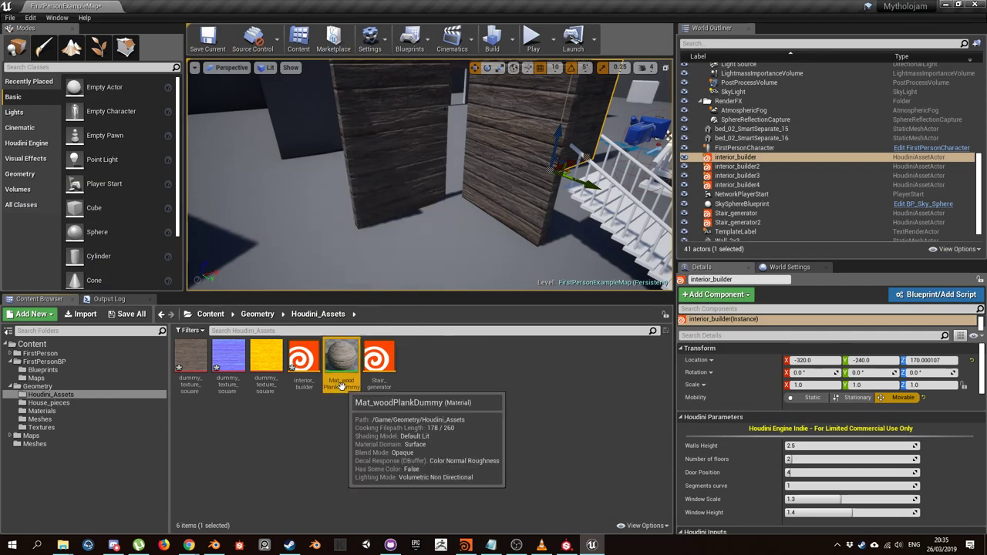
pyautogui.rightClick(342, 357)
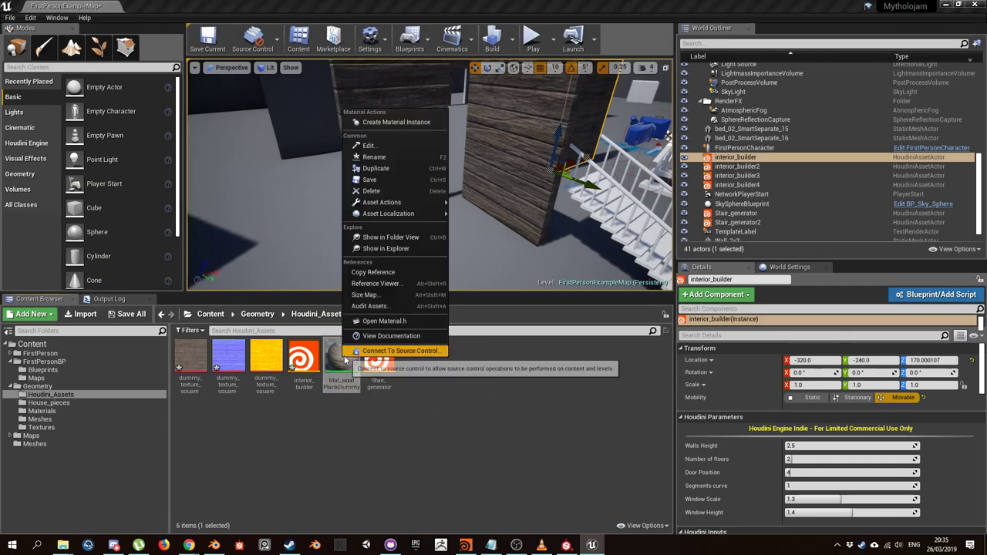
pyautogui.click(378, 272)
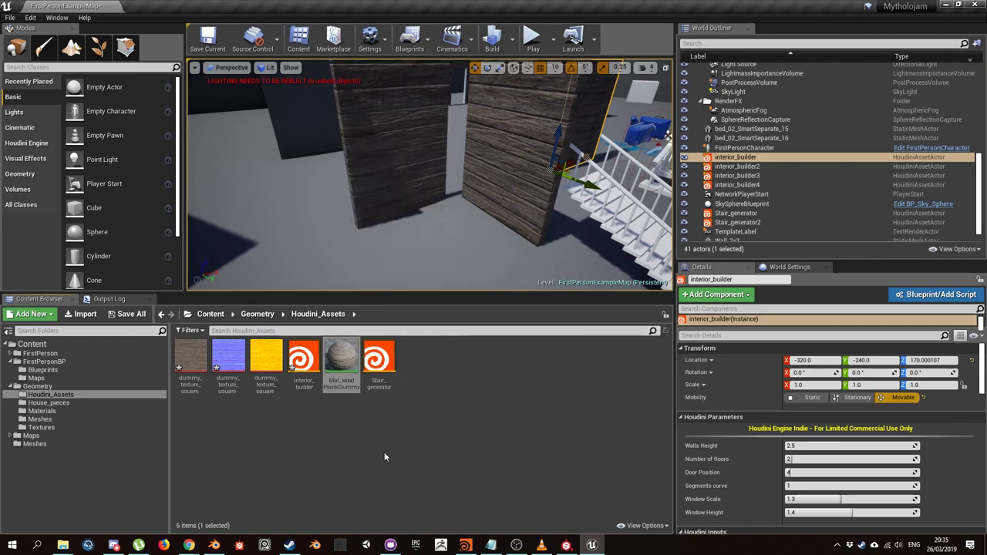
# Switch to Houdini and bring up the unreal_material node inside the for-each block of the Interior_Builder network
pyautogui.click(466, 545)
pyautogui.scroll(5, 767, 339)
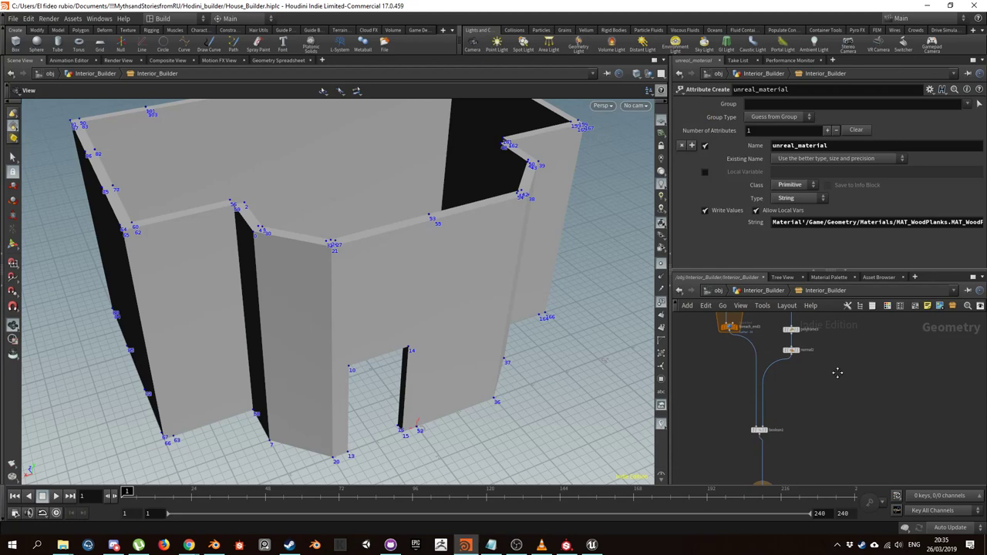
pyautogui.moveTo(794, 327); pyautogui.dragTo(872, 419, button='middle')
pyautogui.scroll(3, 810, 409)
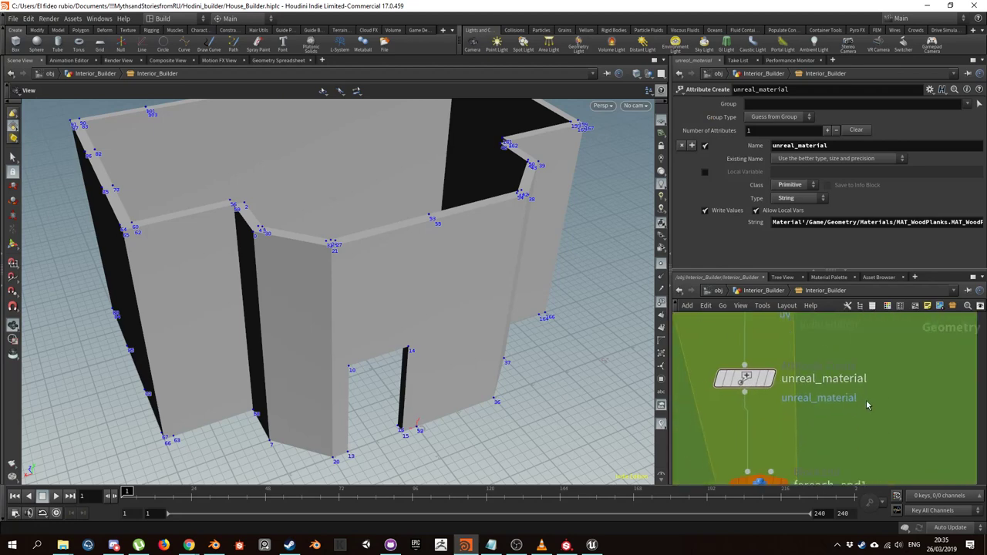
pyautogui.scroll(-2, 862, 394)
pyautogui.press('Tab')
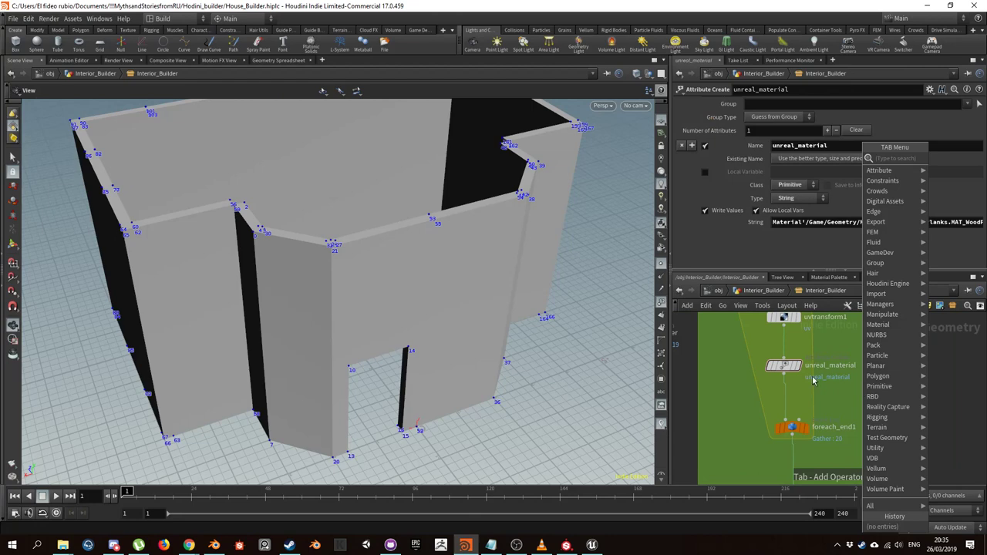
pyautogui.press('Escape')
pyautogui.scroll(3, 842, 385)
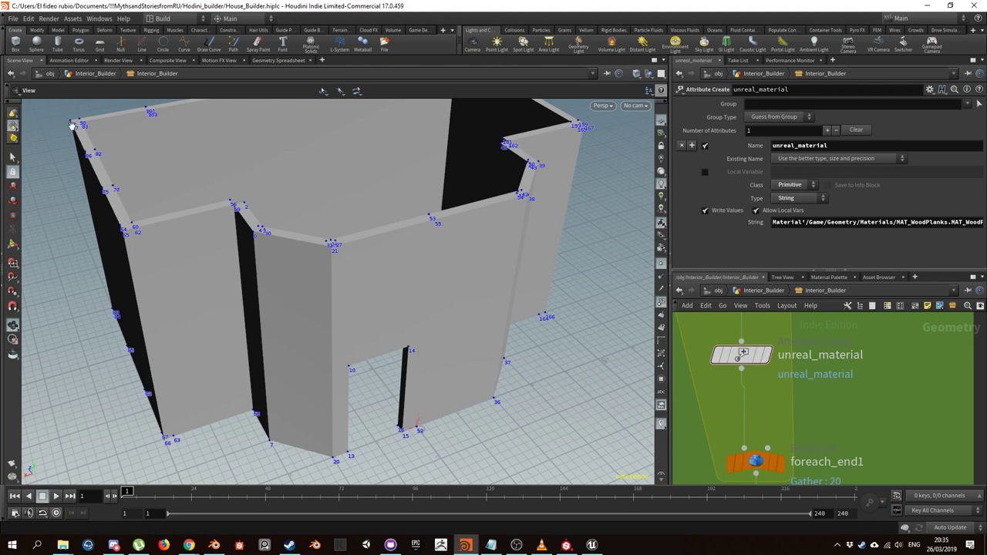
pyautogui.click(441, 31)
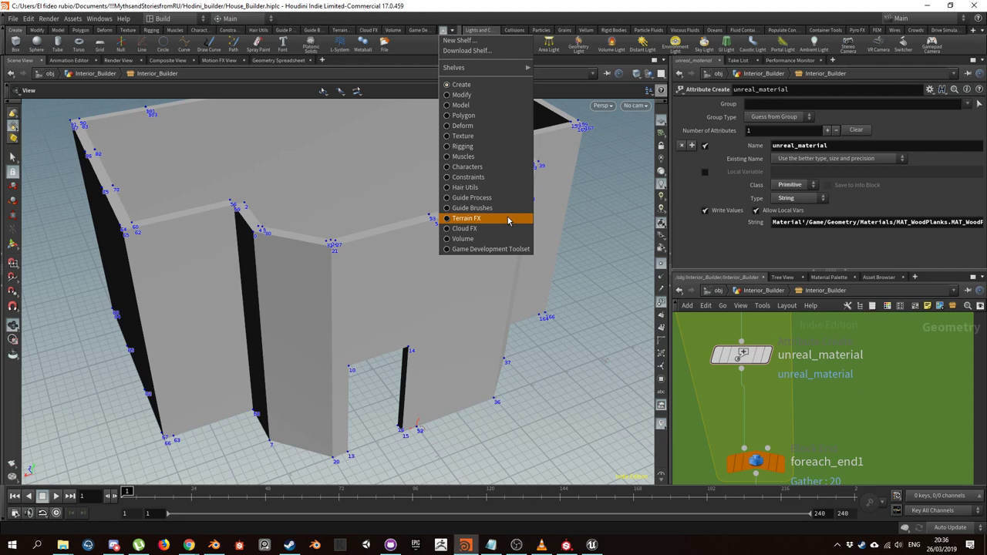
pyautogui.click(908, 387)
pyautogui.moveTo(887, 379); pyautogui.dragTo(830, 372, button='middle')
pyautogui.scroll(-3, 835, 371)
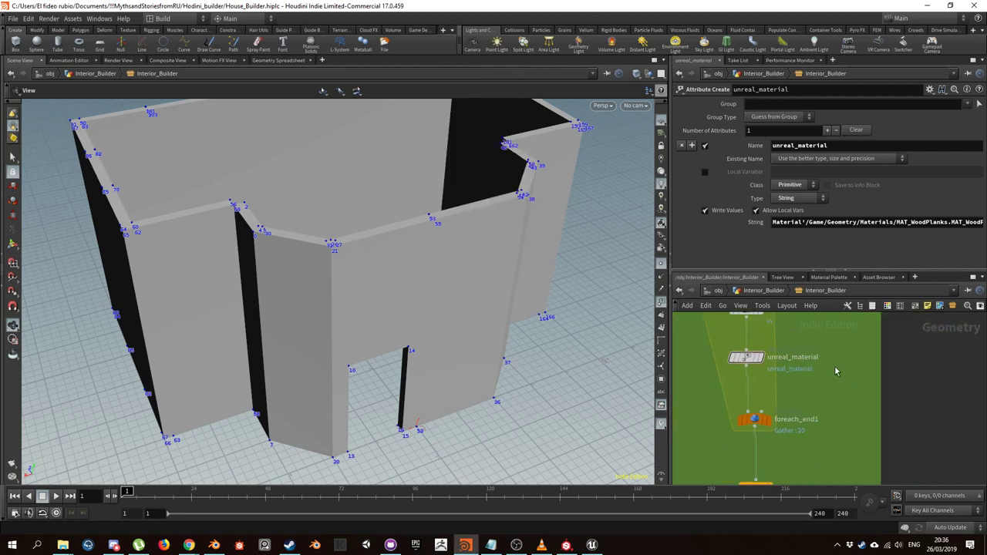
# Add an Unreal Material node beside the existing unreal_material node, inspect its default settings and delete it
pyautogui.press('Tab')
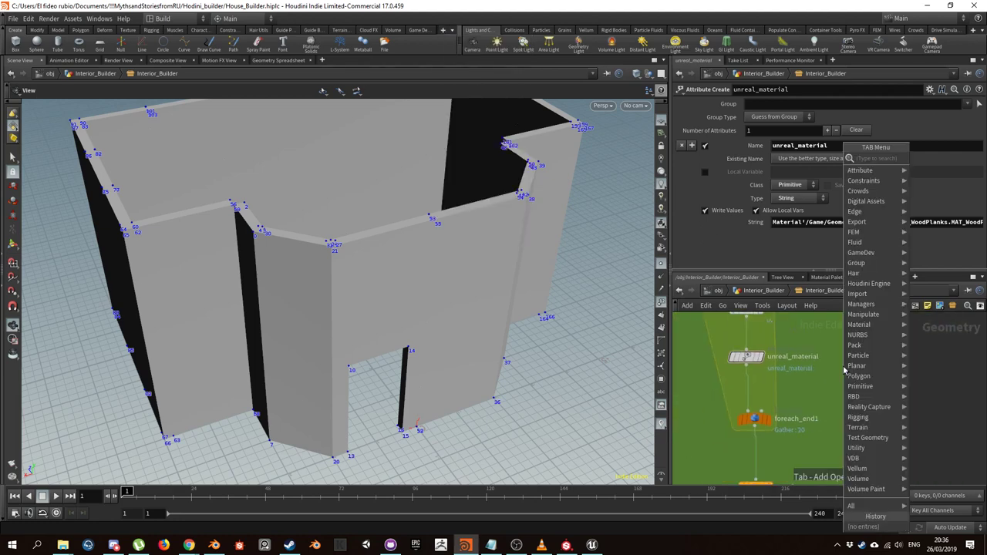
pyautogui.write('unrea')
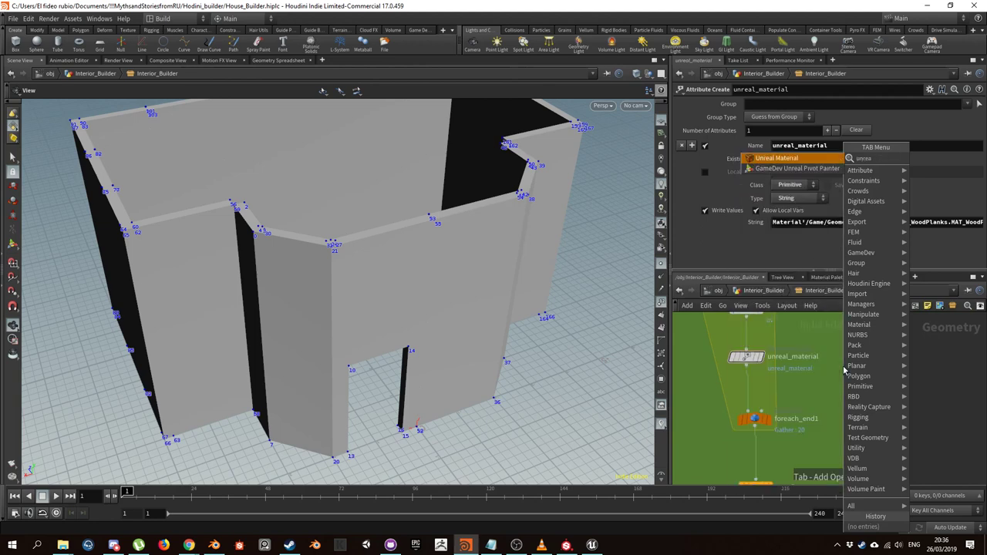
pyautogui.press('Return')
pyautogui.click(843, 371)
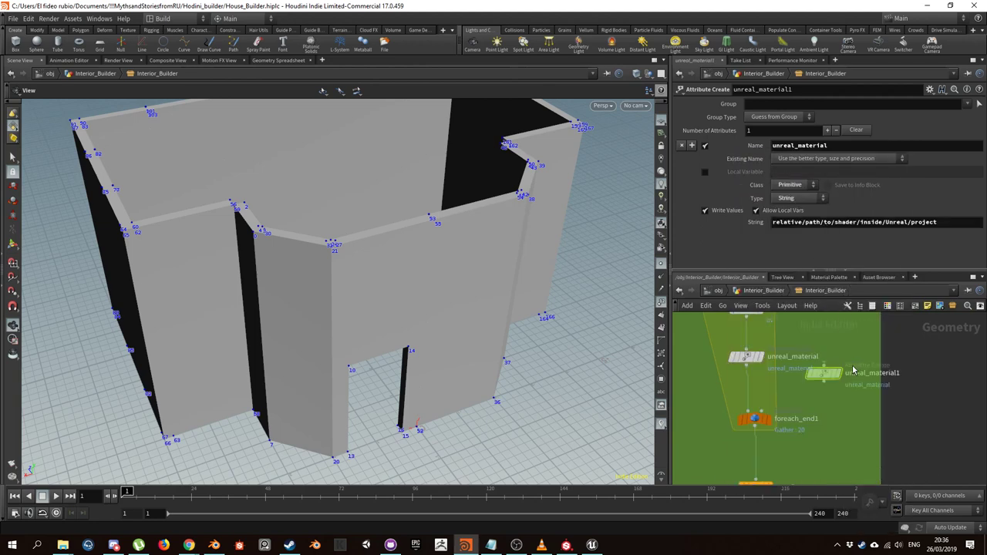
pyautogui.scroll(3, 848, 372)
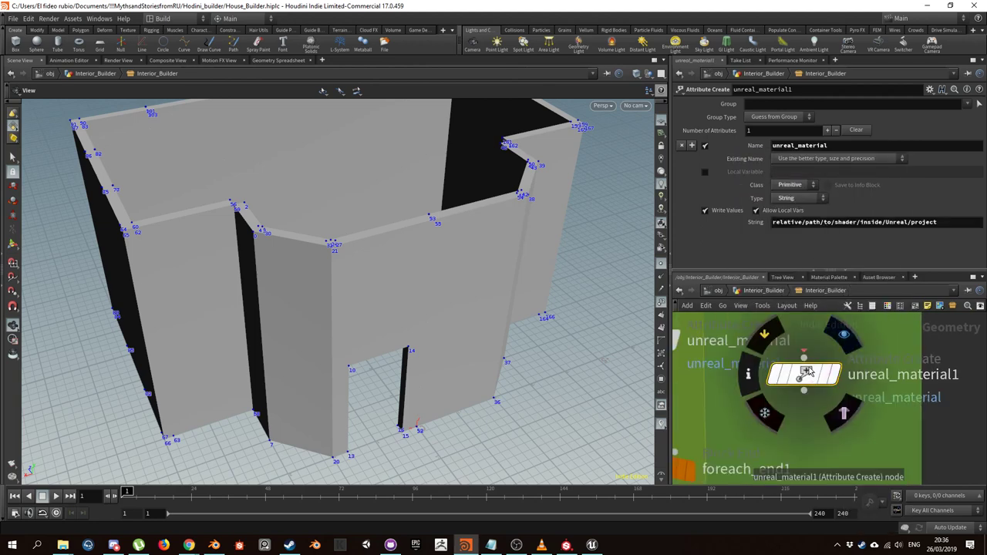
pyautogui.press('Delete')
# Replace the unreal_material node's string value with the copied reference Material'/Game/Geometry/Houdini_Assets/Mat_woodPlankDummy.Mat_woodPlankDummy'
pyautogui.moveTo(808, 371); pyautogui.dragTo(887, 380, button='middle')
pyautogui.scroll(-3, 824, 364)
pyautogui.scroll(3, 775, 362)
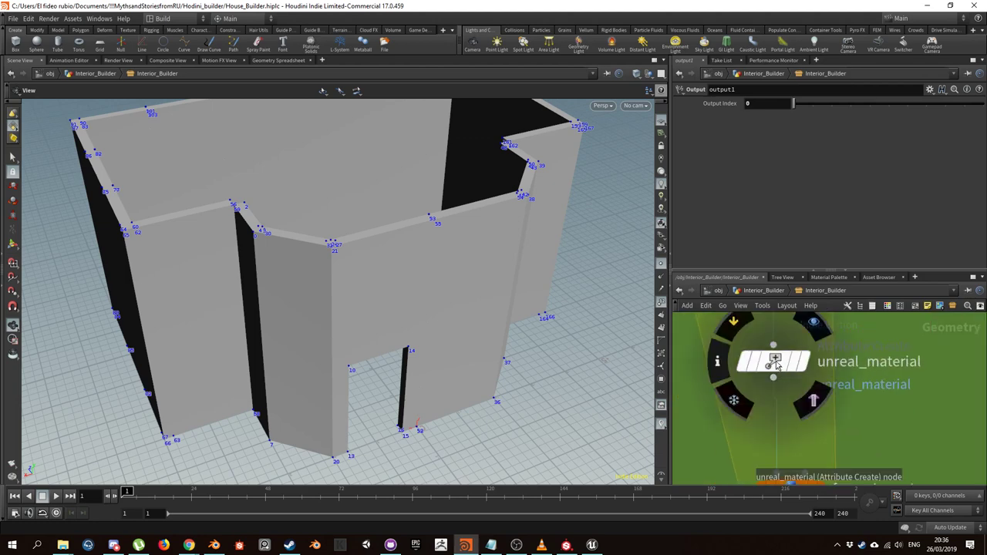
pyautogui.click(777, 365)
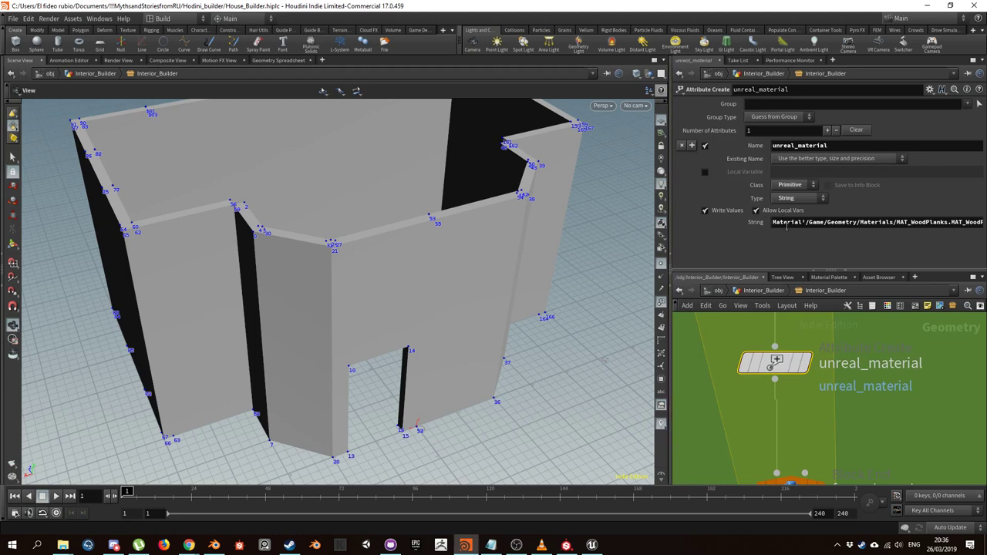
pyautogui.moveTo(773, 222); pyautogui.dragTo(983, 222)
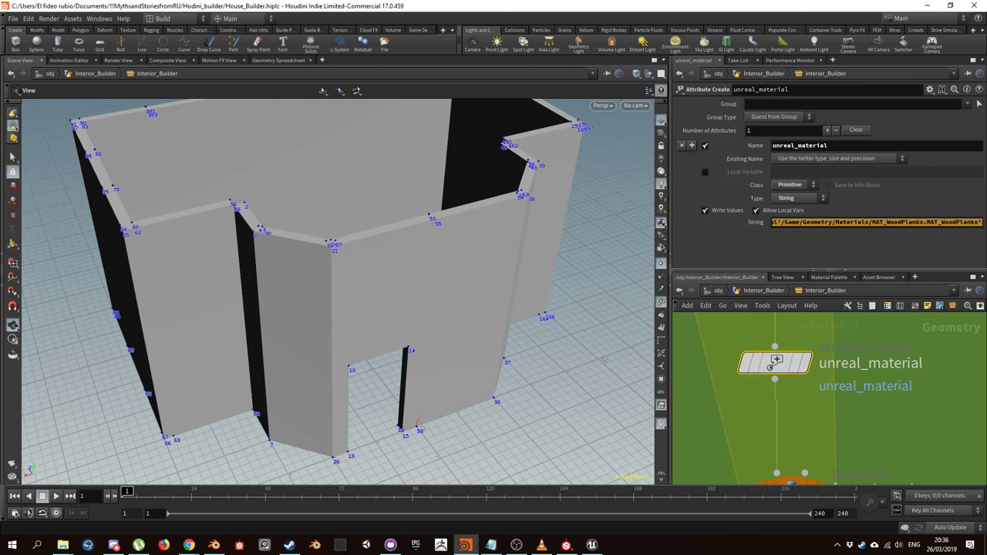
pyautogui.write('M')
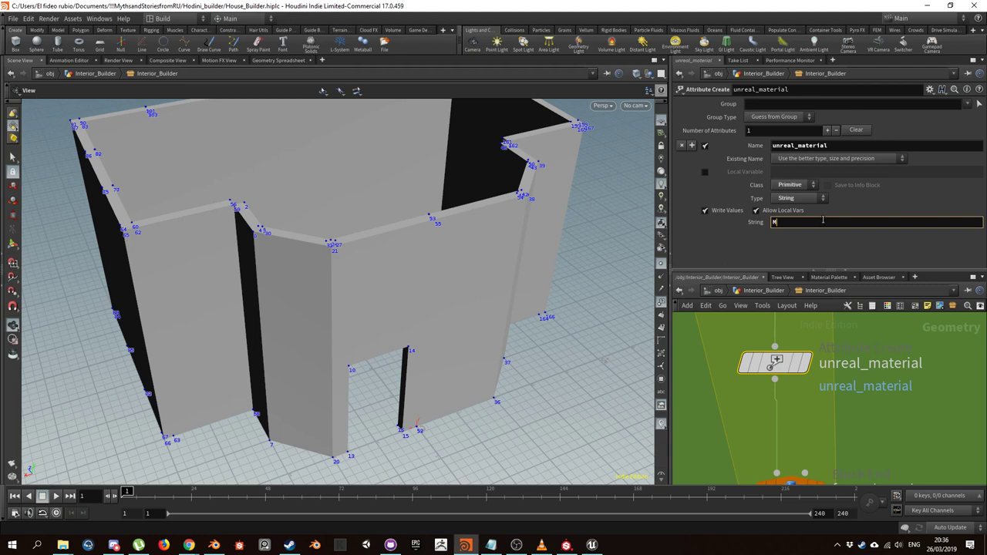
pyautogui.hotkey('ctrl', 'v')
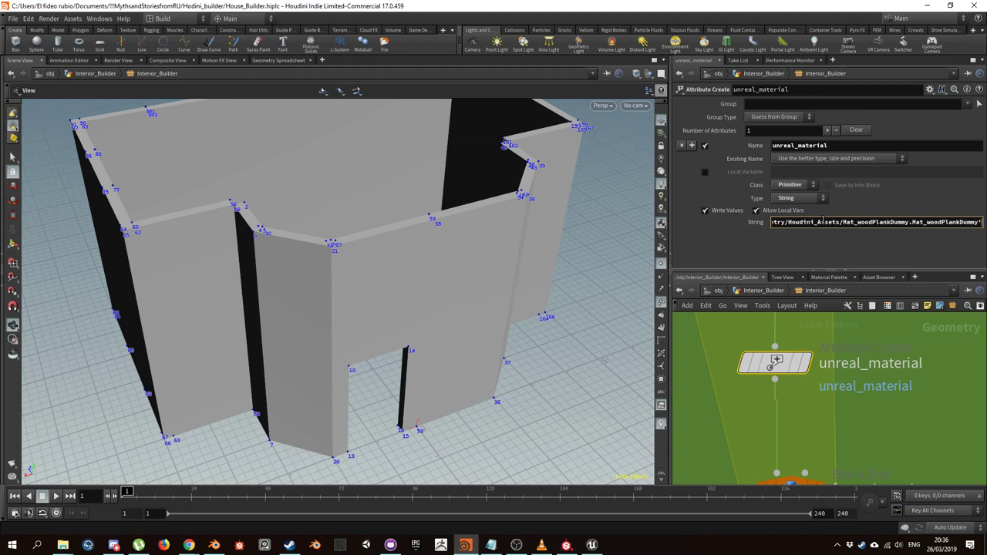
pyautogui.moveTo(928, 222); pyautogui.dragTo(848, 227)
pyautogui.click(825, 225)
pyautogui.press('Return')
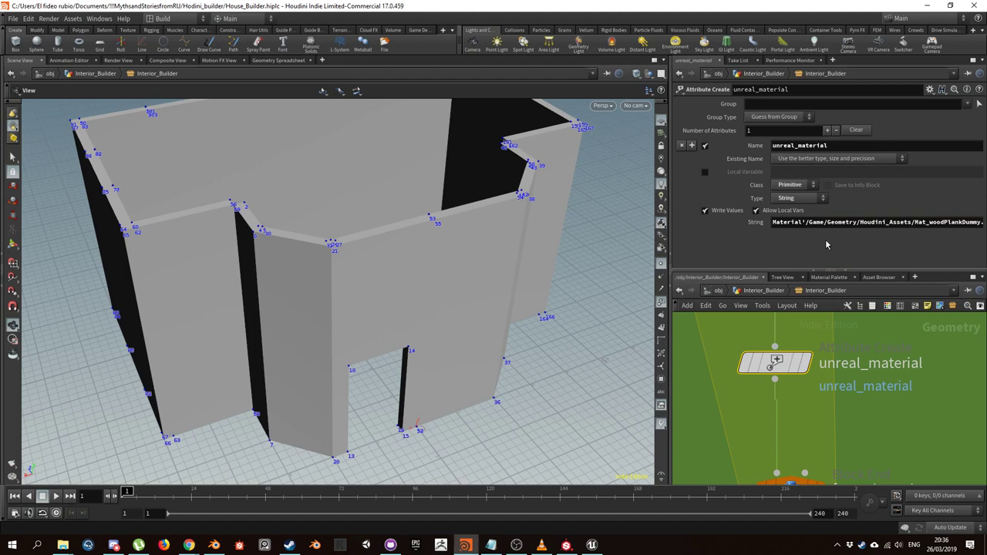
# Save the Interior builder digital asset with its new material path
pyautogui.click(74, 19)
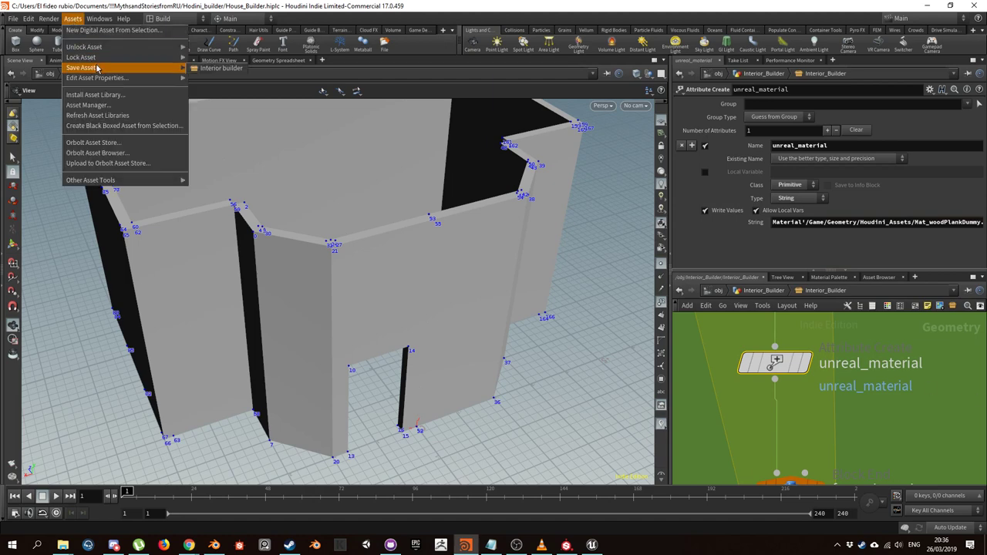
pyautogui.moveTo(178, 78)
pyautogui.click(208, 69)
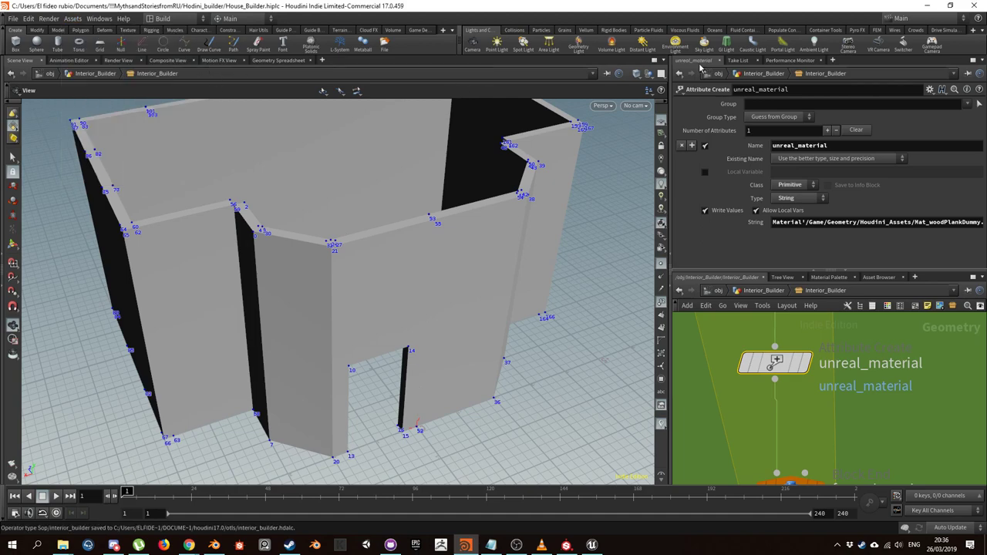
# Switch to Unreal Engine and rebuild all instances of the interior_builder Houdini asset
pyautogui.click(592, 546)
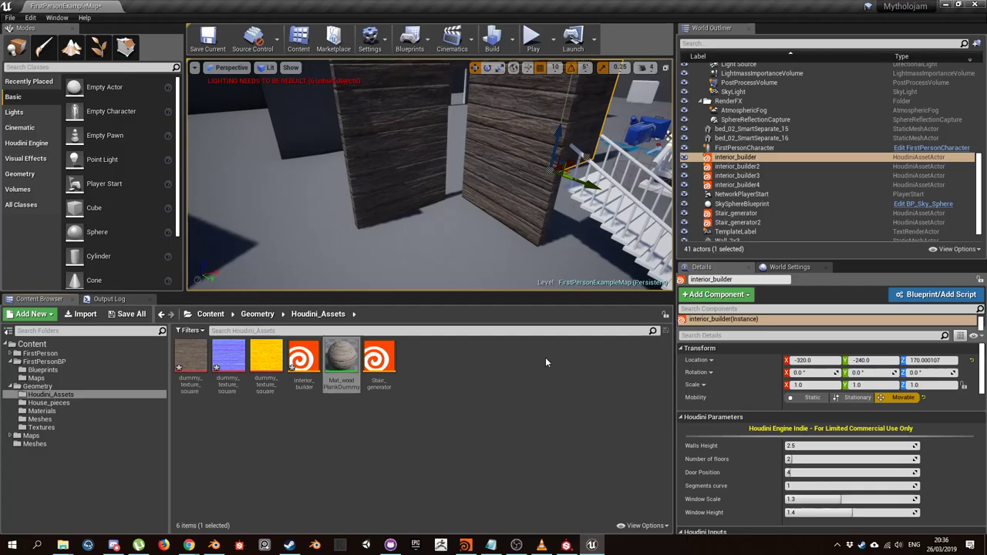
pyautogui.moveTo(507, 204); pyautogui.dragTo(458, 239, button='right')
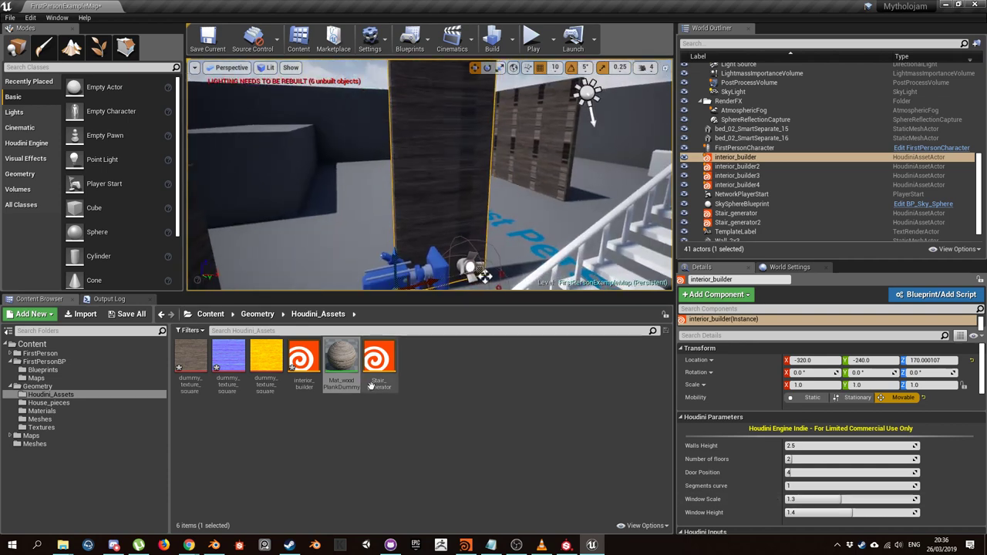
pyautogui.rightClick(301, 351)
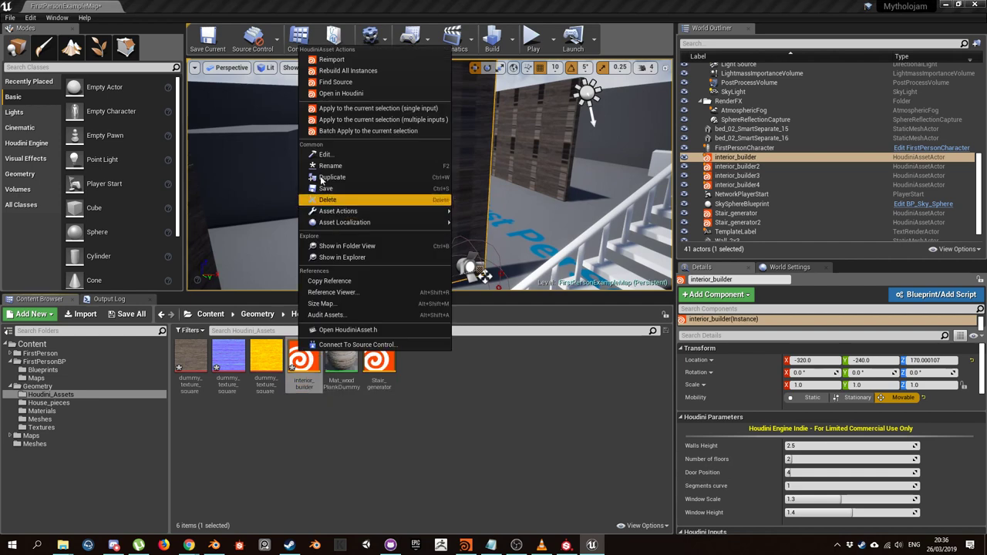
pyautogui.click(347, 70)
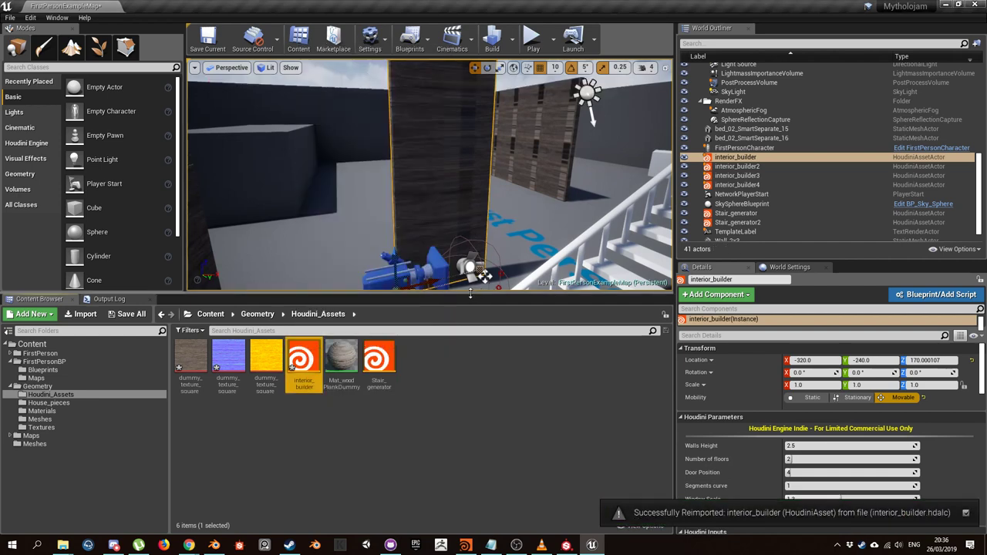
# Examine the wood plank material on the rebuilt interior_builder walls around the stairs from several angles
pyautogui.moveTo(484, 276); pyautogui.dragTo(320, 155, button='right')
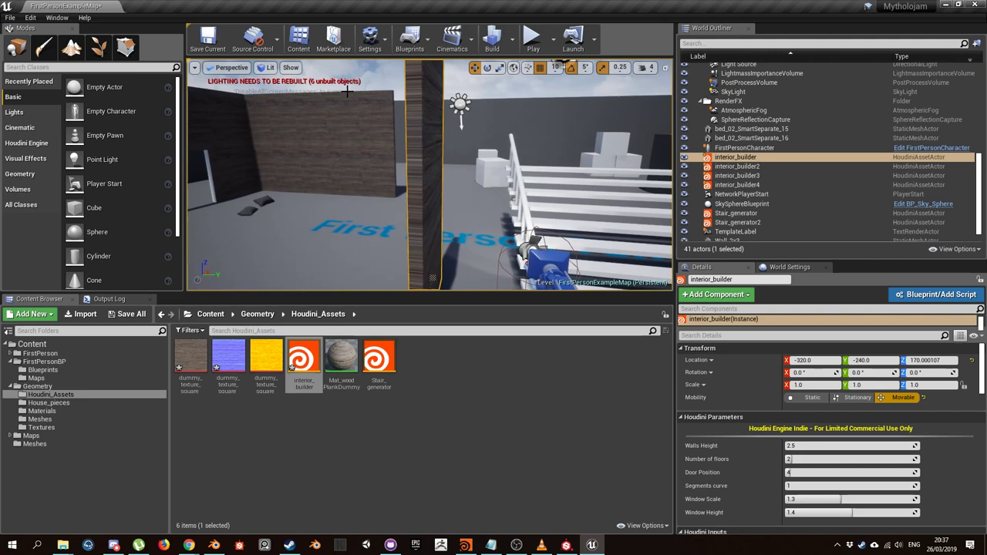
pyautogui.moveTo(425, 161); pyautogui.dragTo(425, 160, button='right')
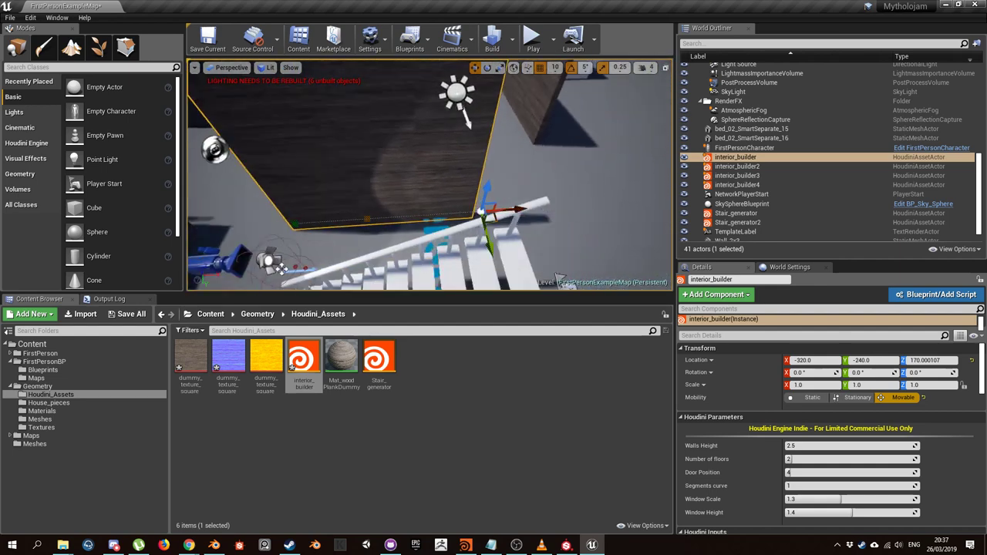
pyautogui.moveTo(461, 241); pyautogui.dragTo(461, 242, button='right')
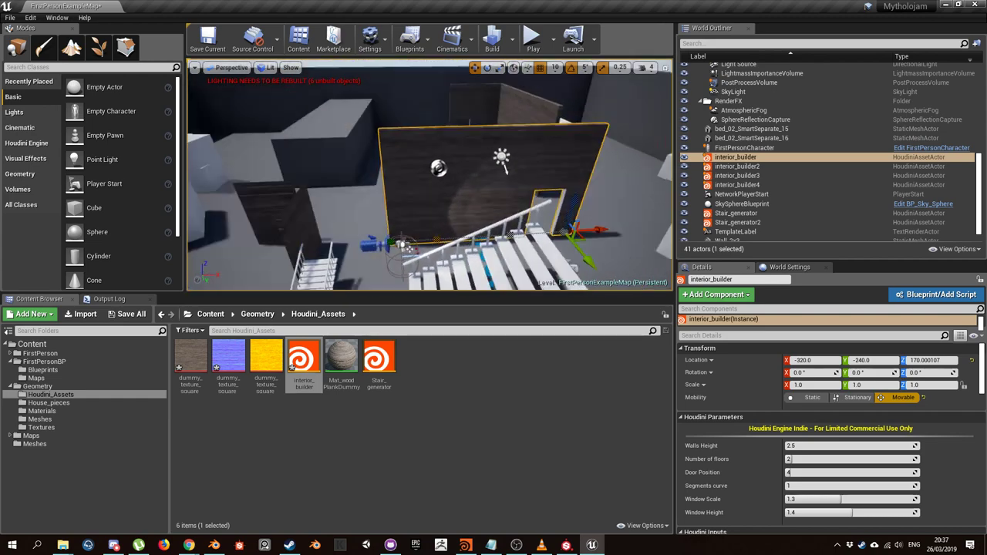
pyautogui.moveTo(461, 241); pyautogui.dragTo(461, 242, button='right')
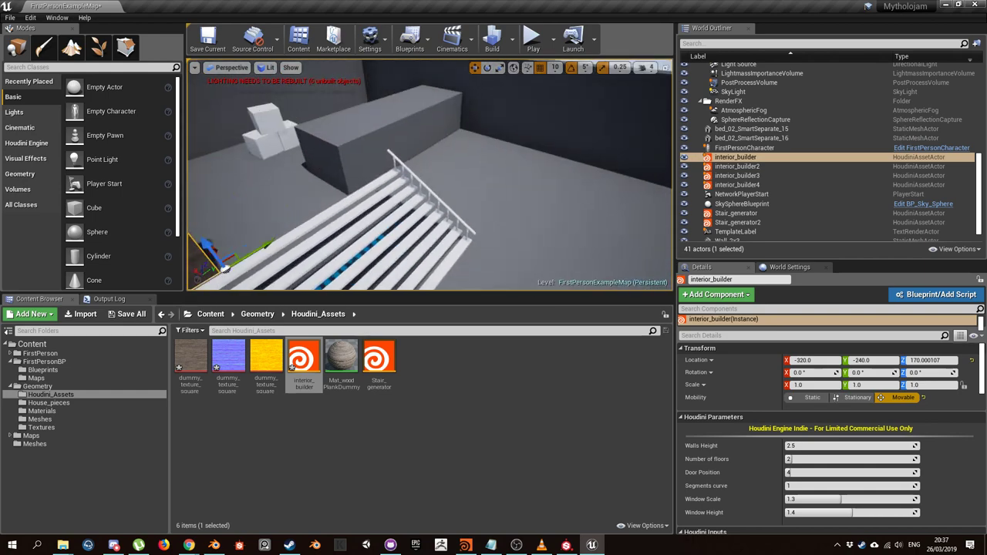
pyautogui.click(316, 235)
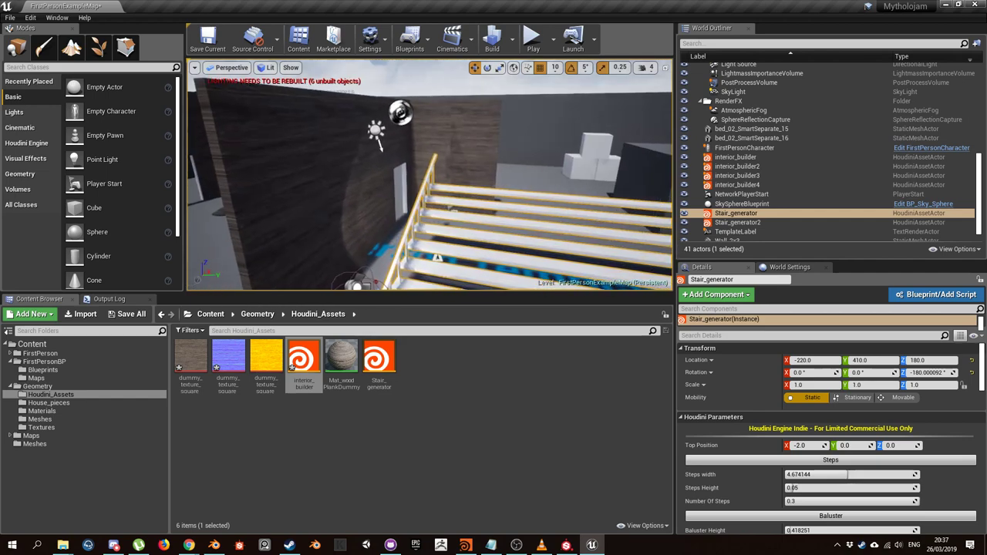
pyautogui.moveTo(429, 193); pyautogui.dragTo(401, 193, button='right')
pyautogui.click(386, 154)
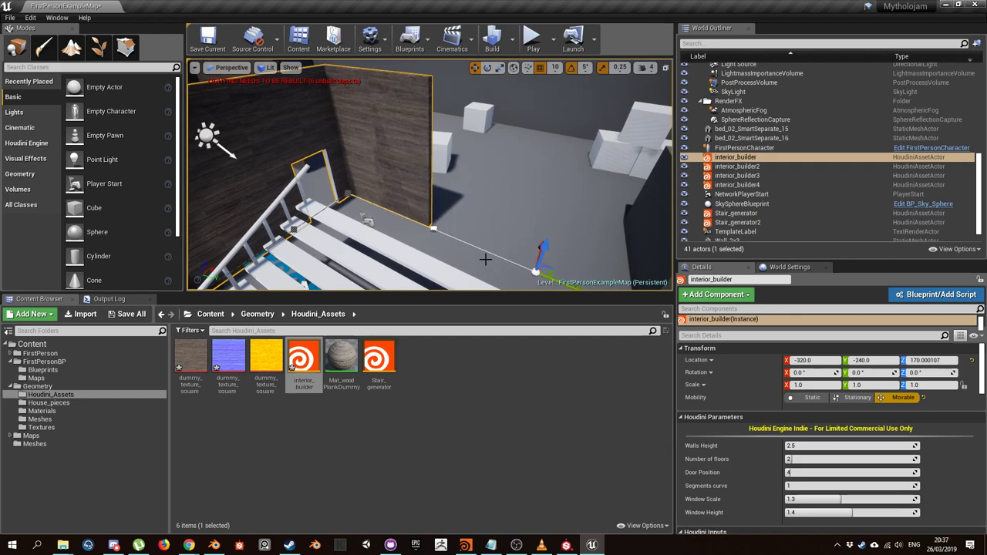
pyautogui.moveTo(485, 259); pyautogui.dragTo(432, 239, button='right')
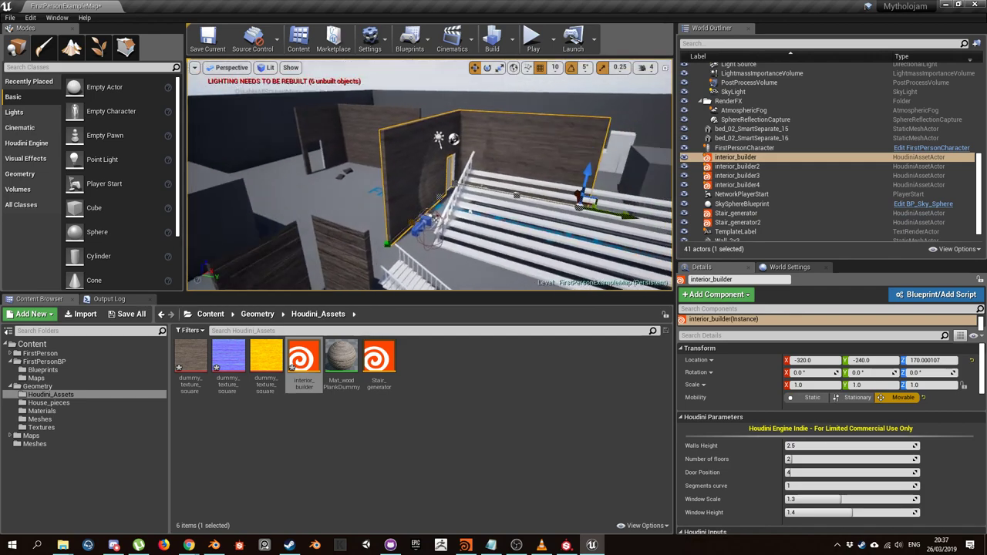
pyautogui.moveTo(469, 212); pyautogui.dragTo(463, 191, button='right')
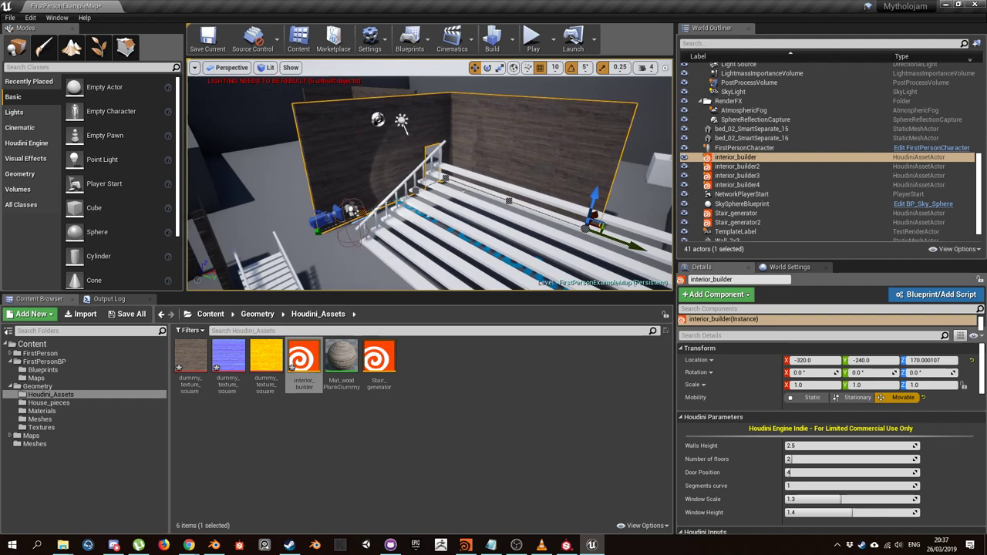
pyautogui.moveTo(485, 260); pyautogui.dragTo(435, 216, button='right')
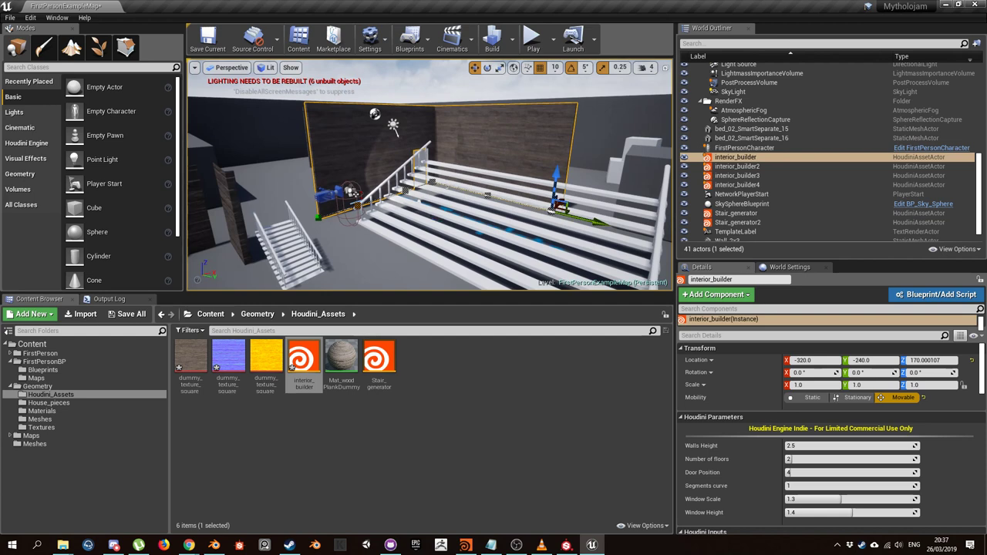